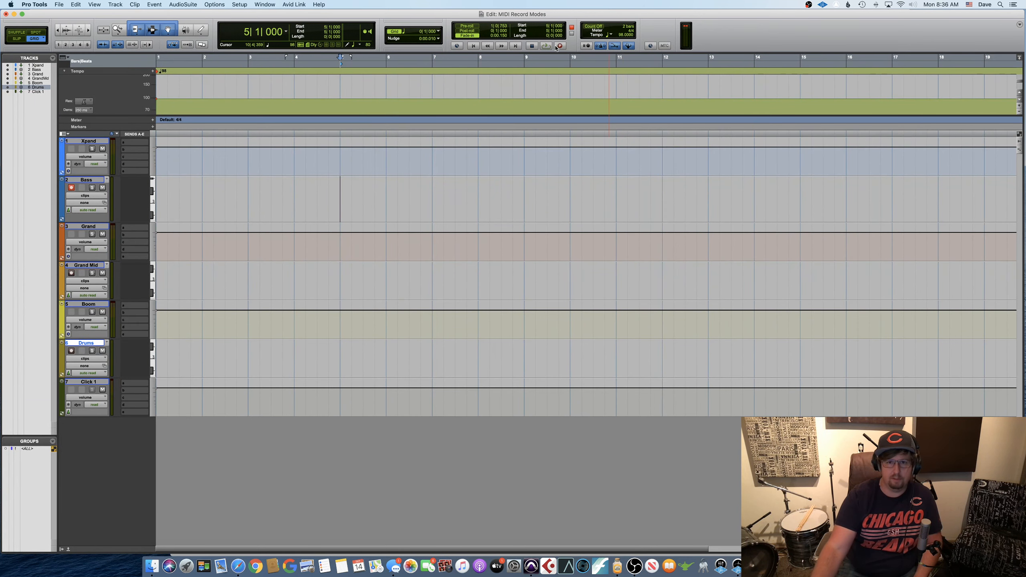
Record a MIDI bass part on the Bass track from bar 5 to about the end of bar 15
key(space)
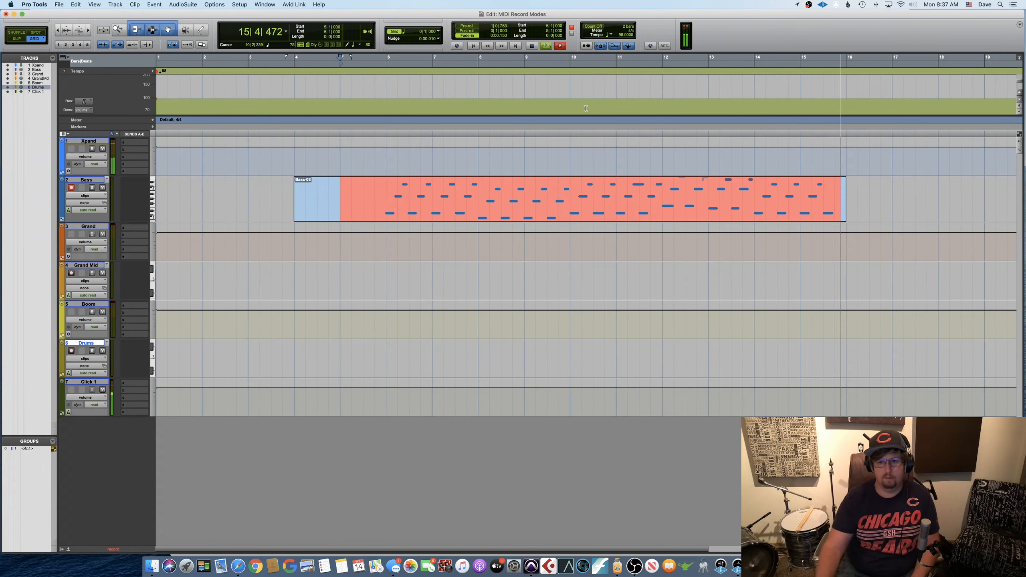
key(space)
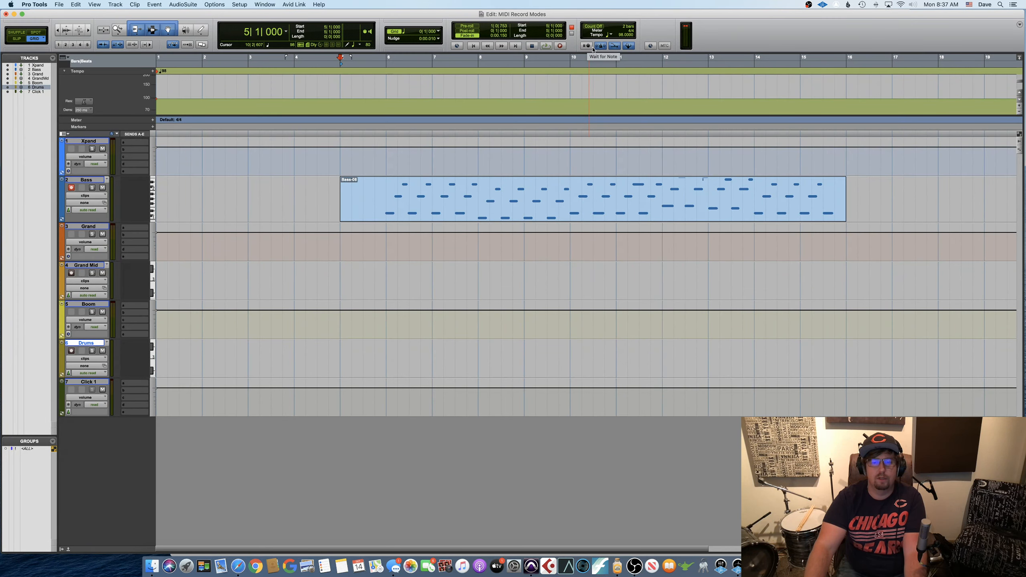
Record another MIDI take on the Bass track from bar 17 into bar 22, using Wait for Note to start recording
scroll(672, 150, right, 5)
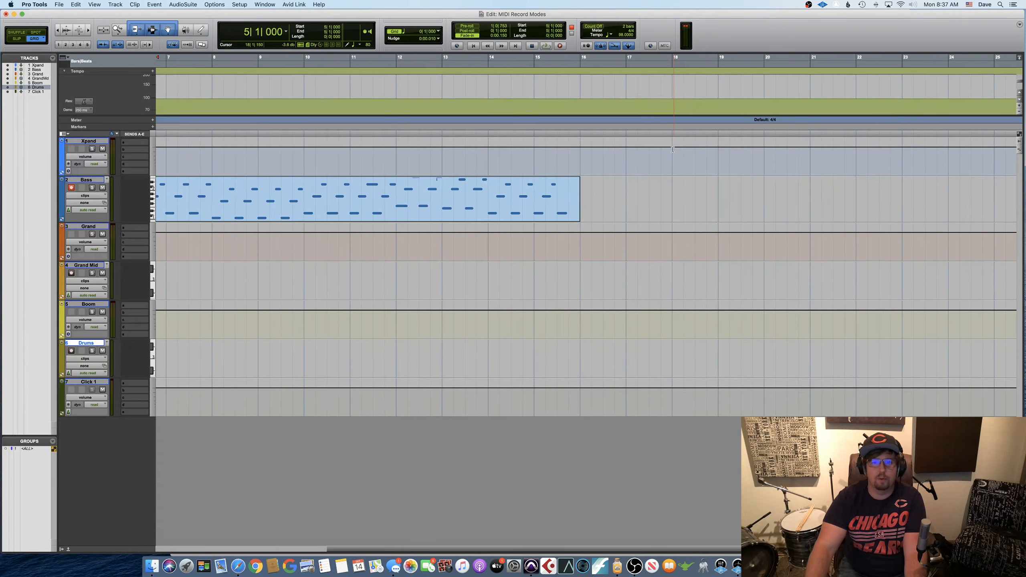
click(625, 62)
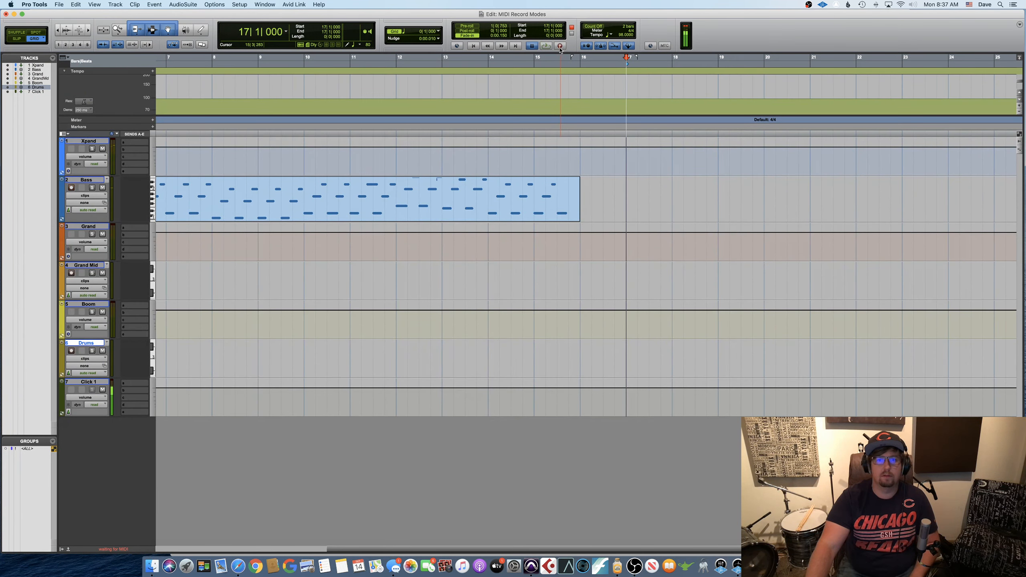
click(560, 46)
key(space)
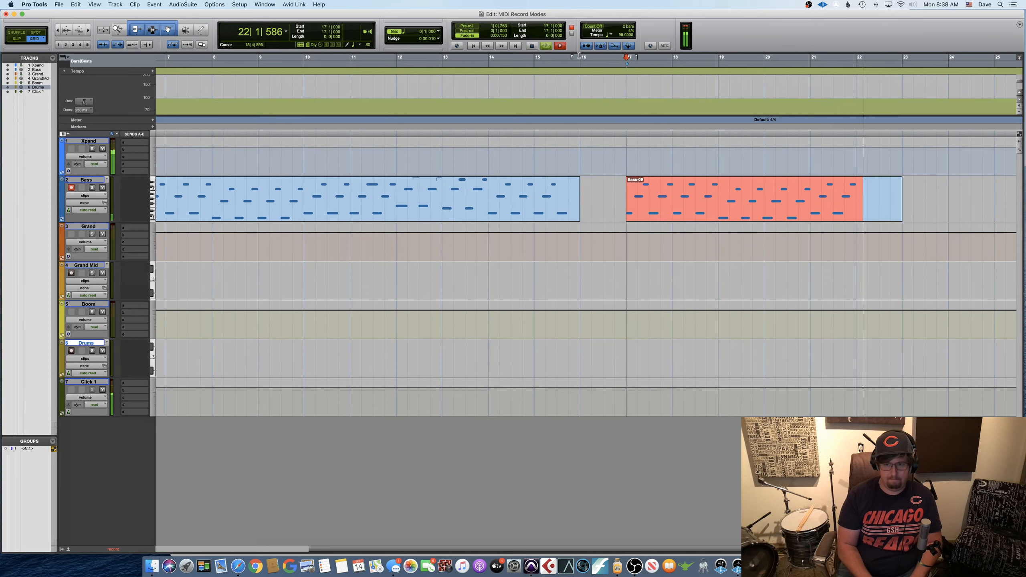
key(space)
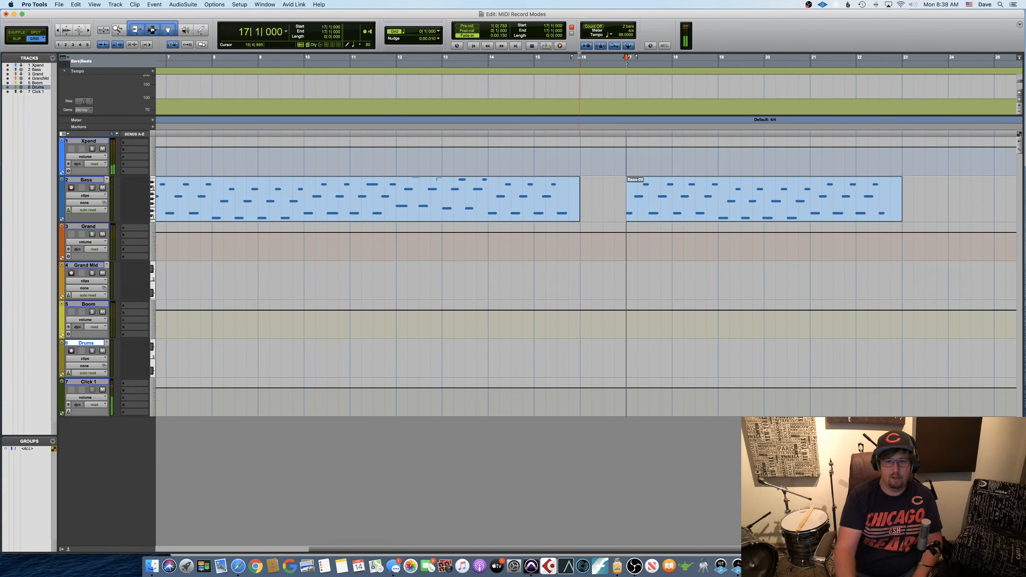
Open the Bass clip that starts at bar 5 in the MIDI Editor
scroll(731, 172, left, 5)
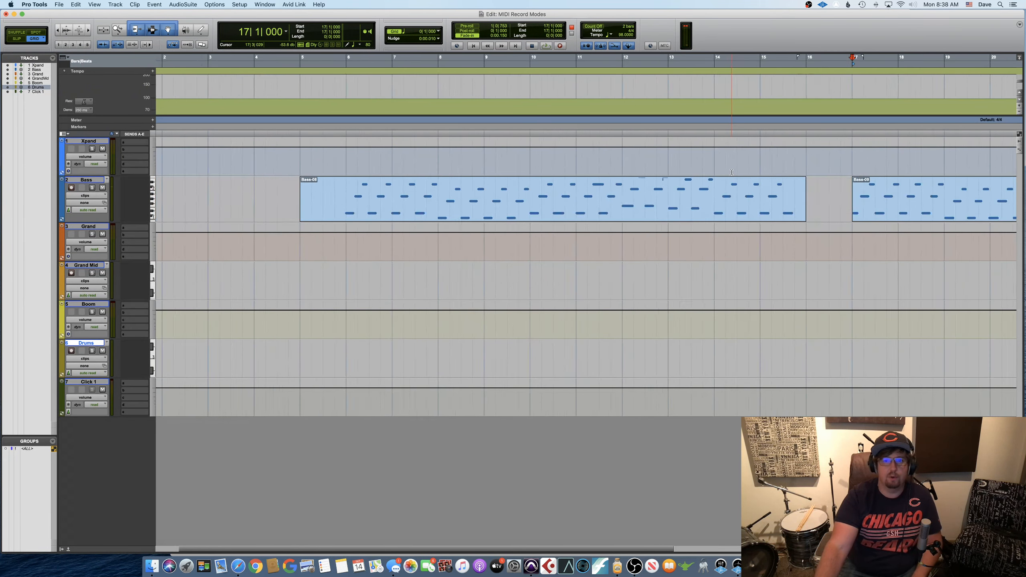
click(652, 212)
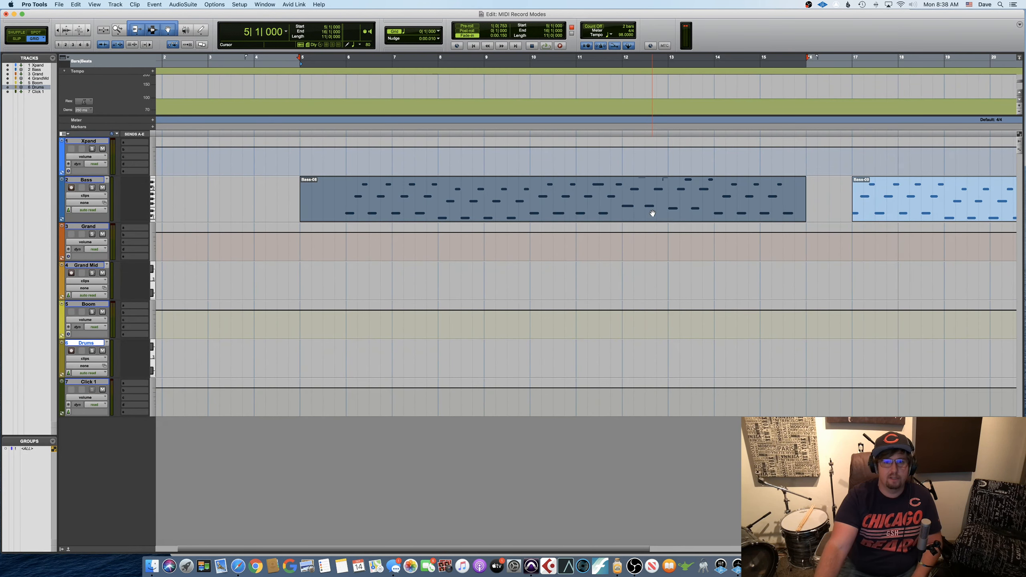
right_click(591, 201)
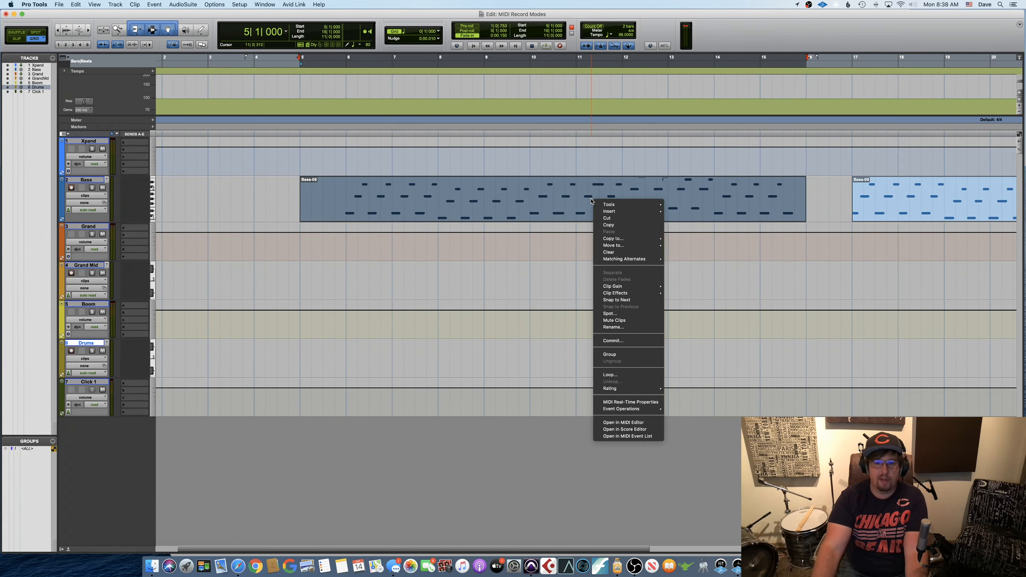
click(496, 233)
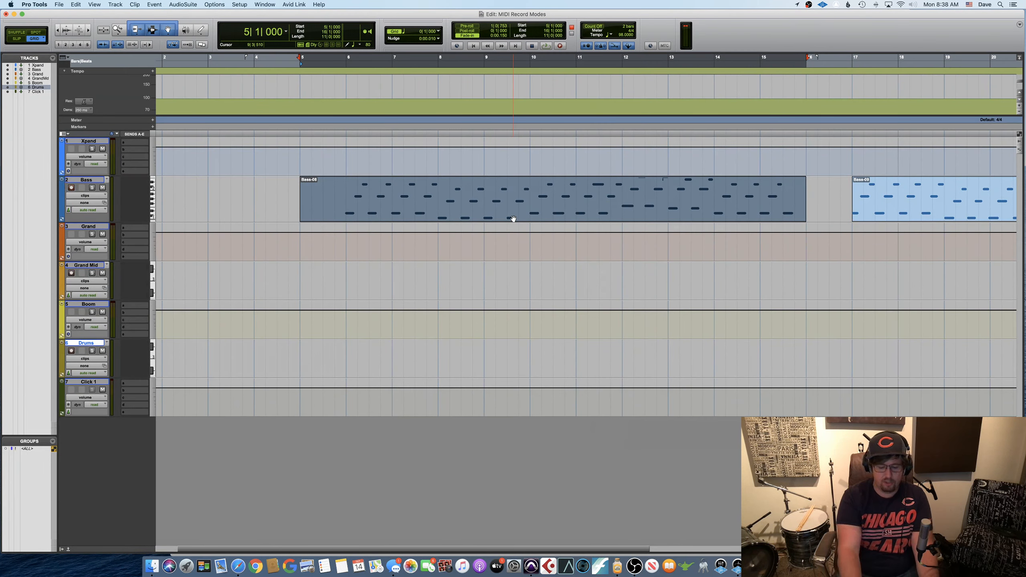
key(ctrl+equal)
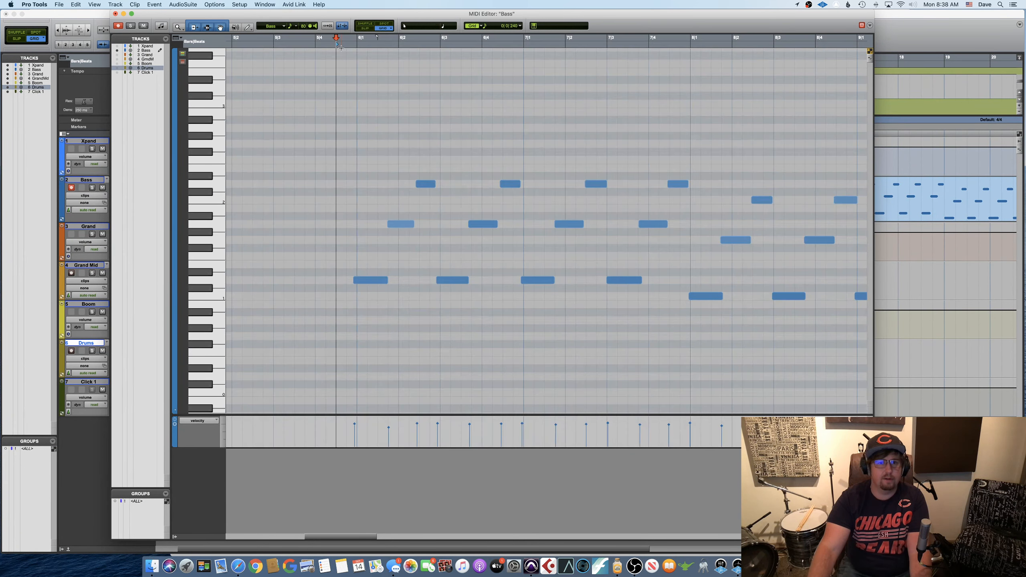
Trim the starts of the early bass notes in bar 6 onto the grid at 6|1|000, 6|2|480 and 6|3|000
click(338, 55)
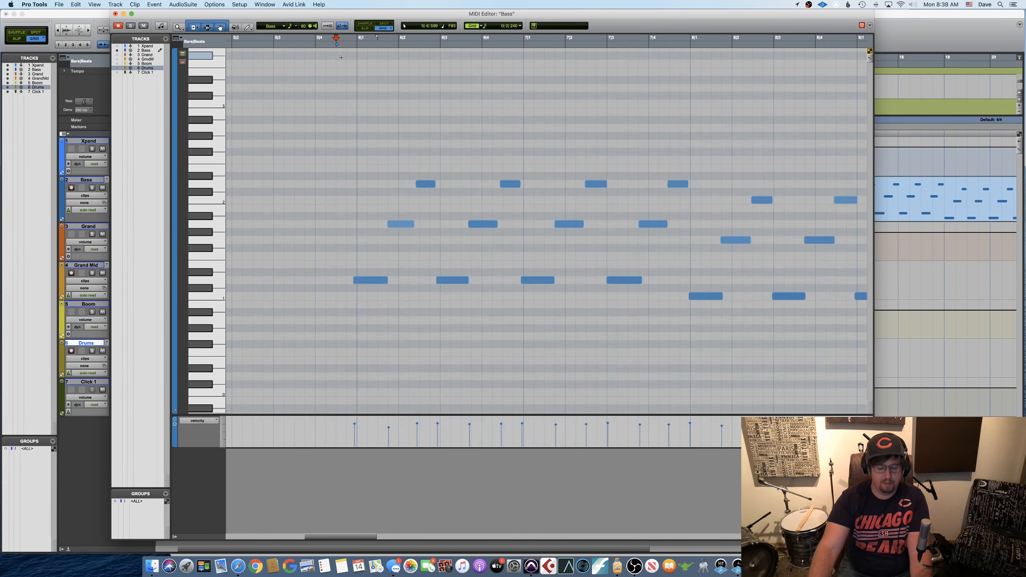
key(t)
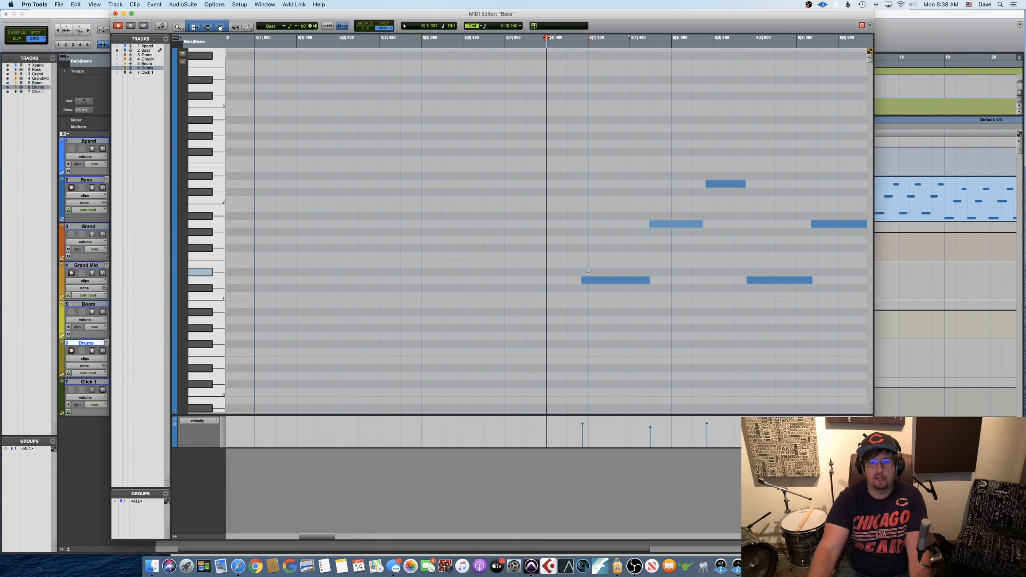
drag(585, 280, 590, 281)
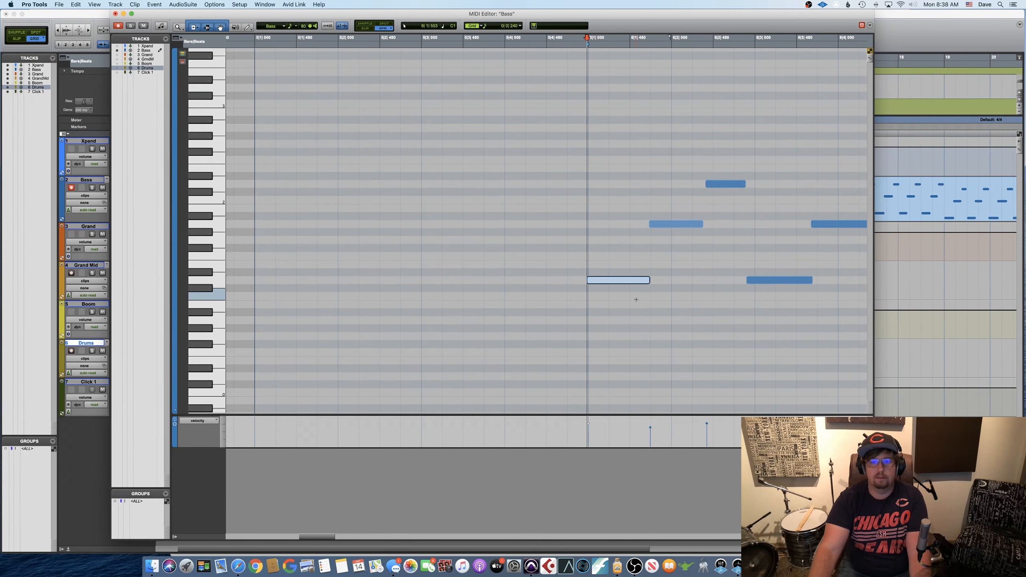
scroll(635, 297, right, 3)
scroll(634, 298, up, 1)
click(663, 194)
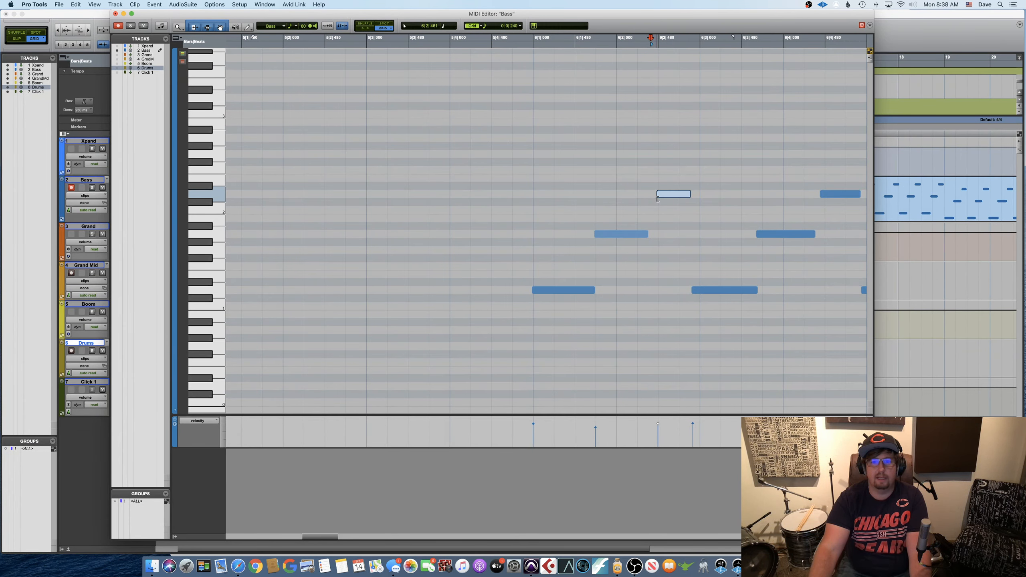
scroll(669, 265, right, 1)
scroll(670, 266, right, 2)
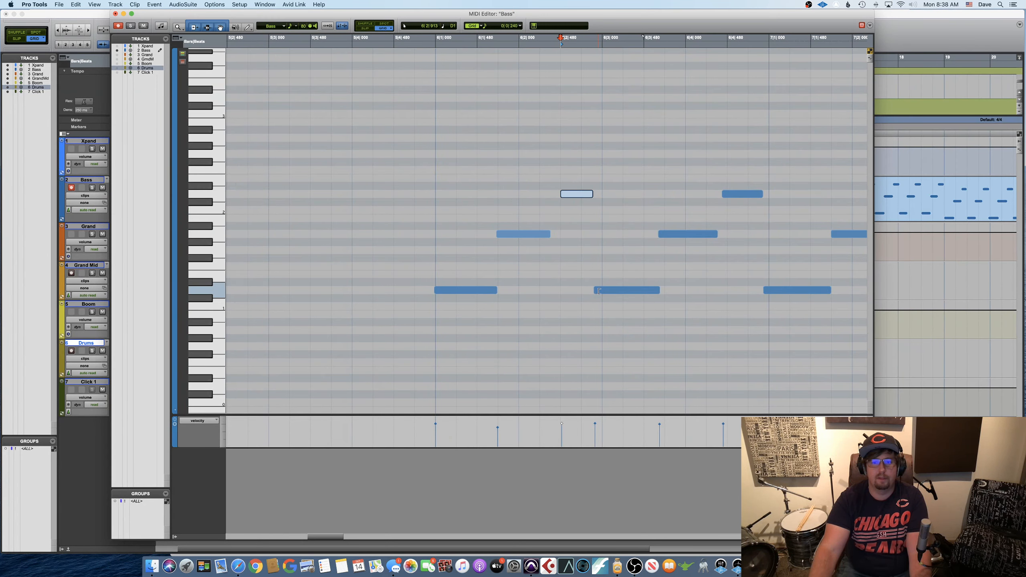
drag(595, 290, 604, 290)
Trim the starts of the next early bass notes onto the grid, from the second half of bar 6 up to 7|1|000
scroll(604, 296, right, 3)
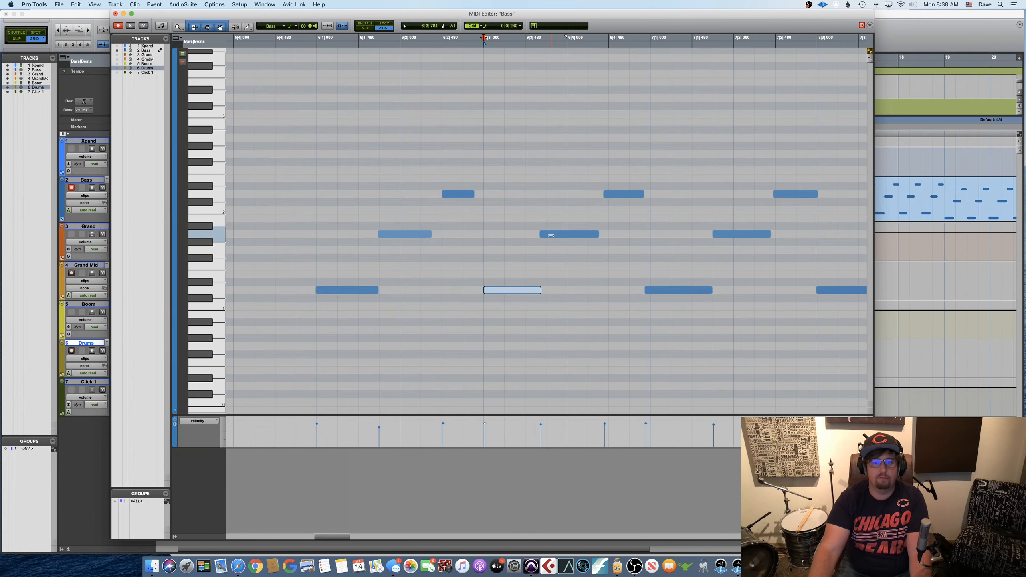
click(546, 236)
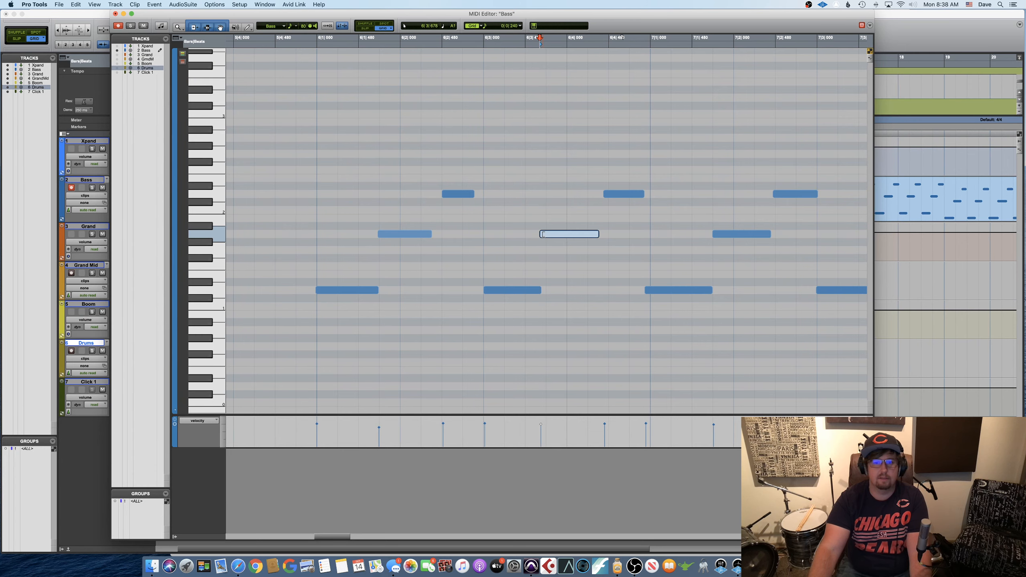
drag(544, 234, 547, 234)
drag(606, 195, 610, 194)
click(663, 275)
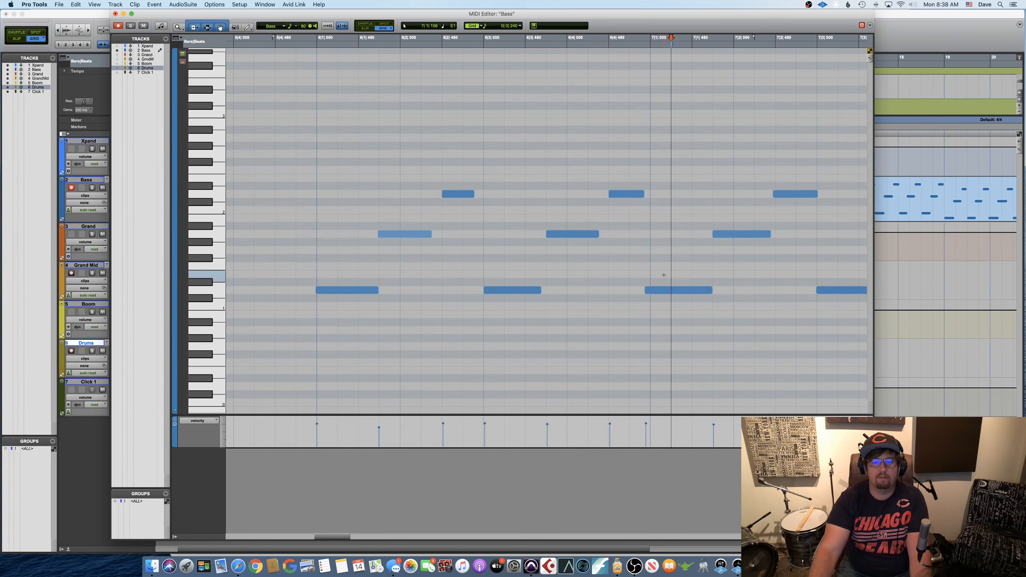
click(648, 290)
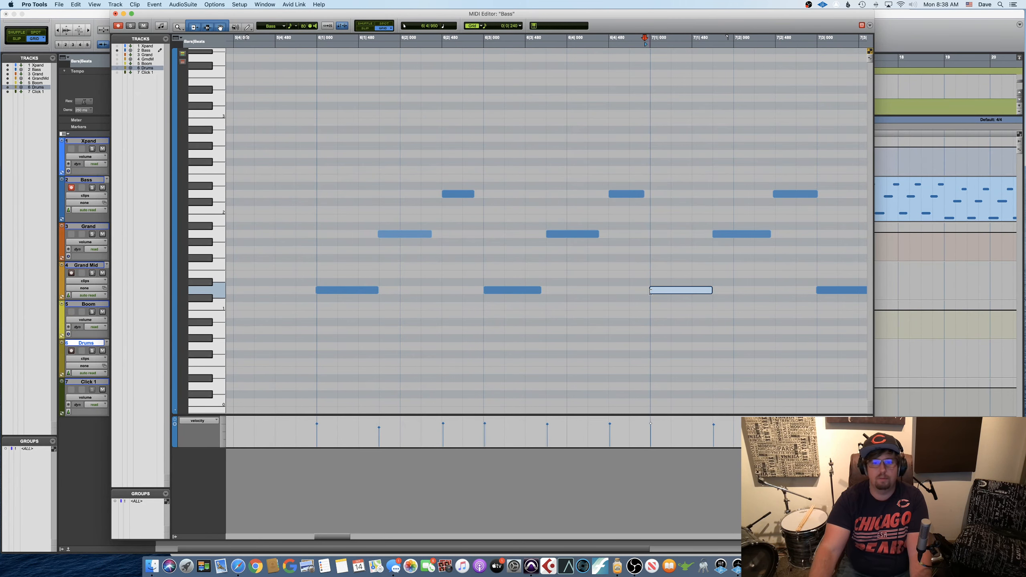
drag(651, 292, 650, 291)
click(638, 303)
Delete the tiny stray note in bar 12 and lower the two middle-row notes in bar 13 by one semitone
scroll(679, 274, right, 3)
key(r)
key(r)
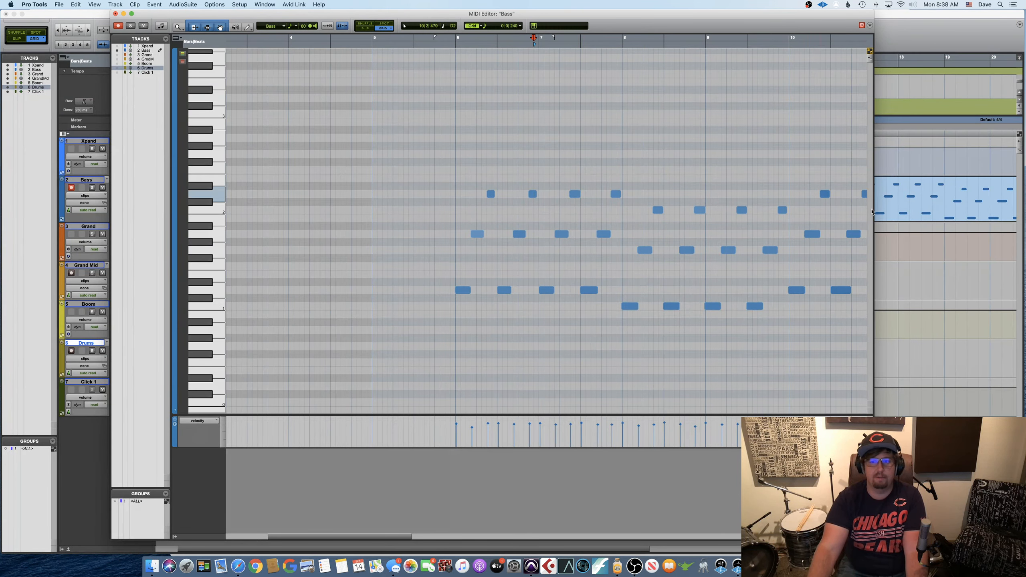
scroll(864, 207, right, 10)
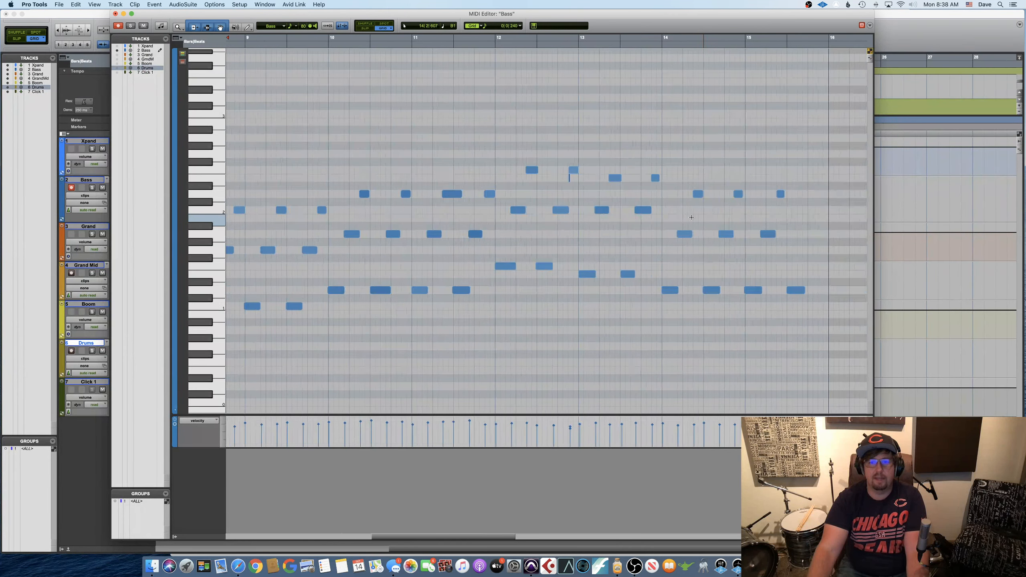
drag(586, 177, 652, 218)
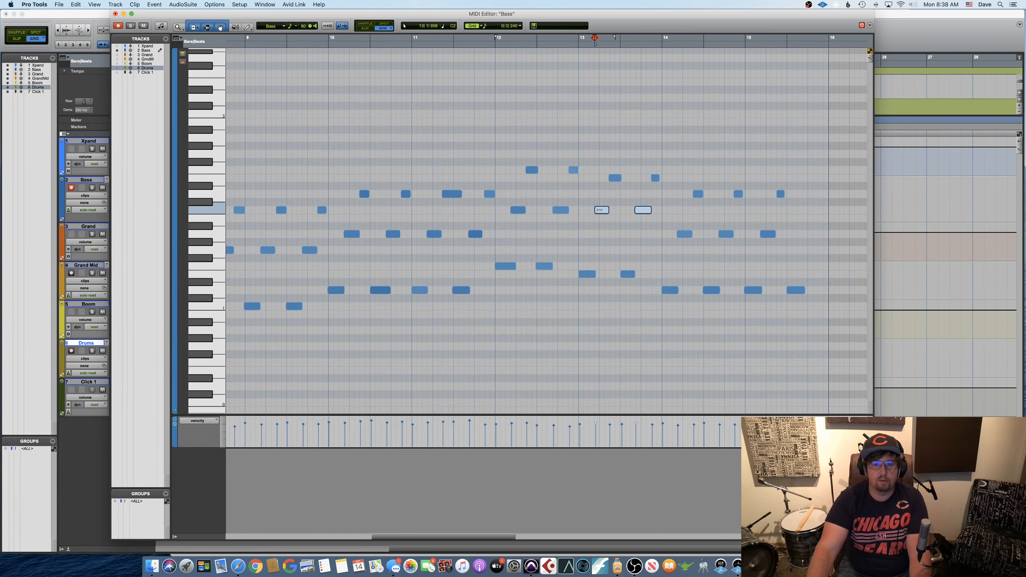
scroll(602, 214, up, 1)
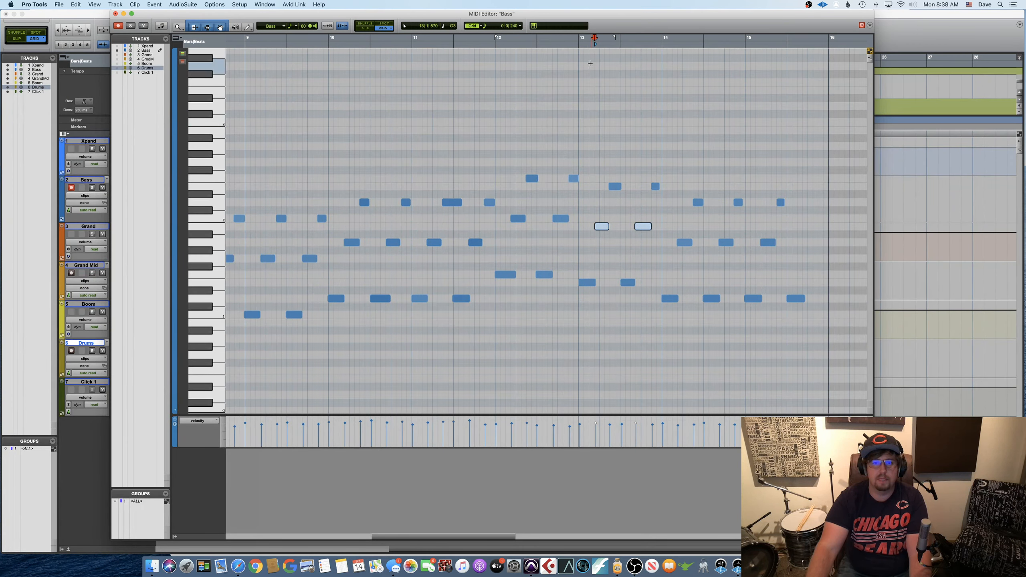
Play the bass part from bar 13 to check the corrected notes
click(579, 71)
key(space)
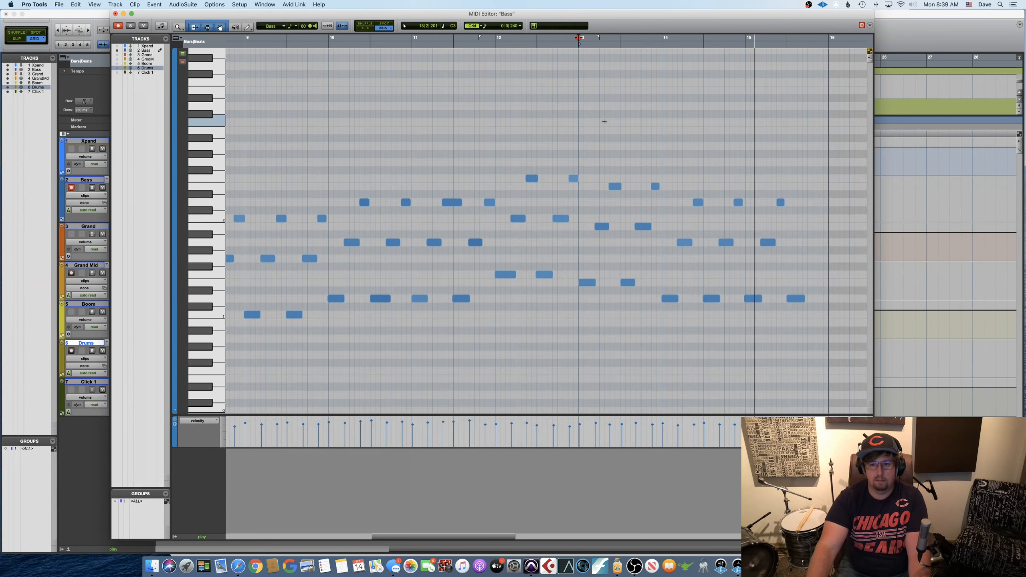
key(space)
Close the MIDI Editor and record-arm the Grand Mid track in place of the Bass track
scroll(495, 364, left, 5)
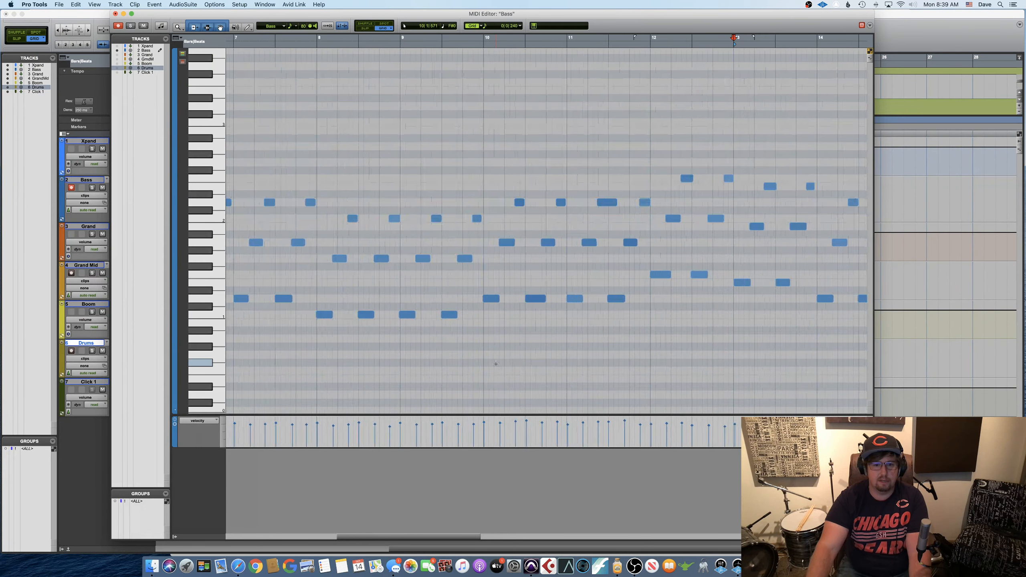
scroll(496, 364, left, 8)
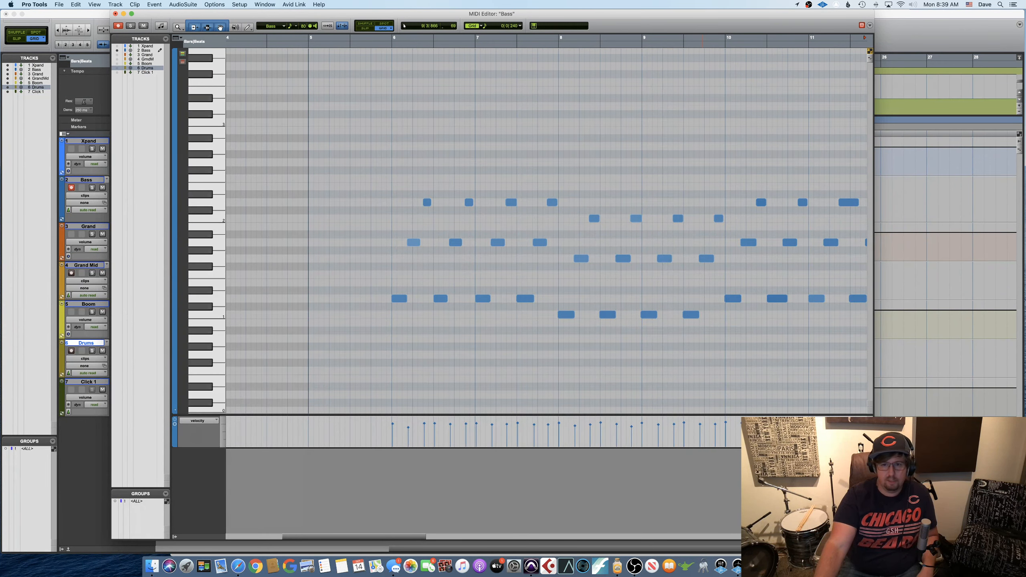
key(super+w)
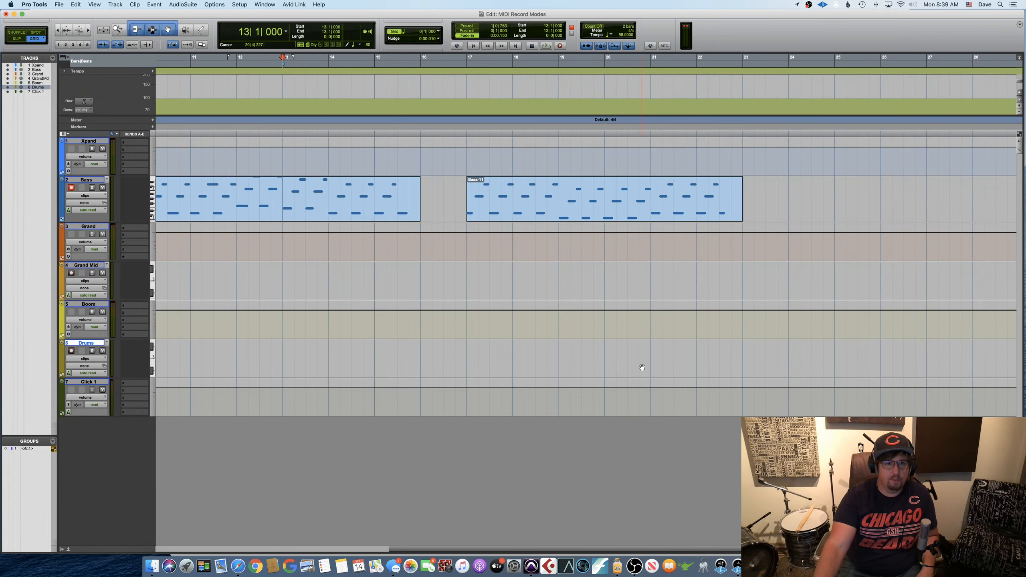
scroll(642, 367, left, 7)
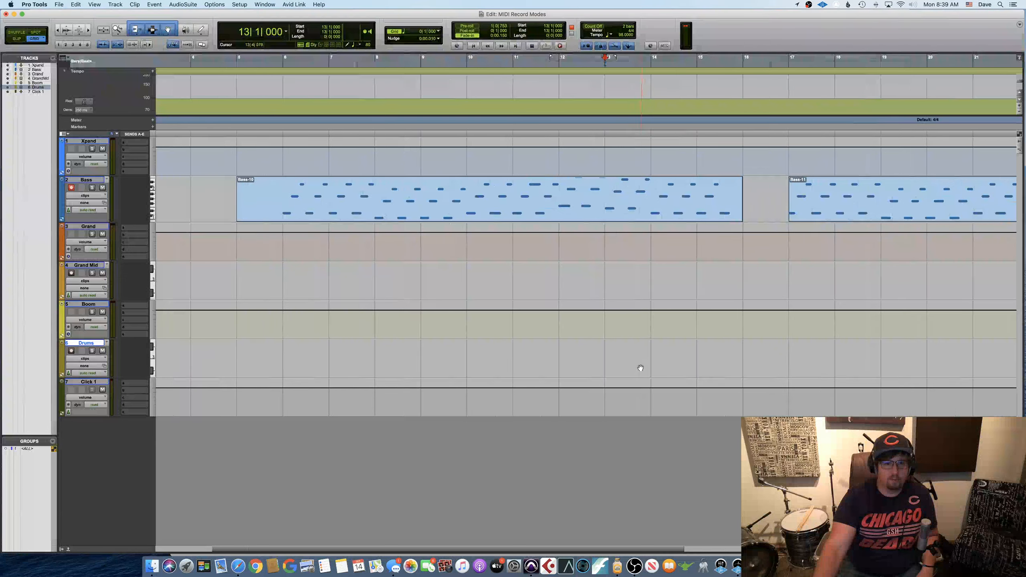
click(71, 188)
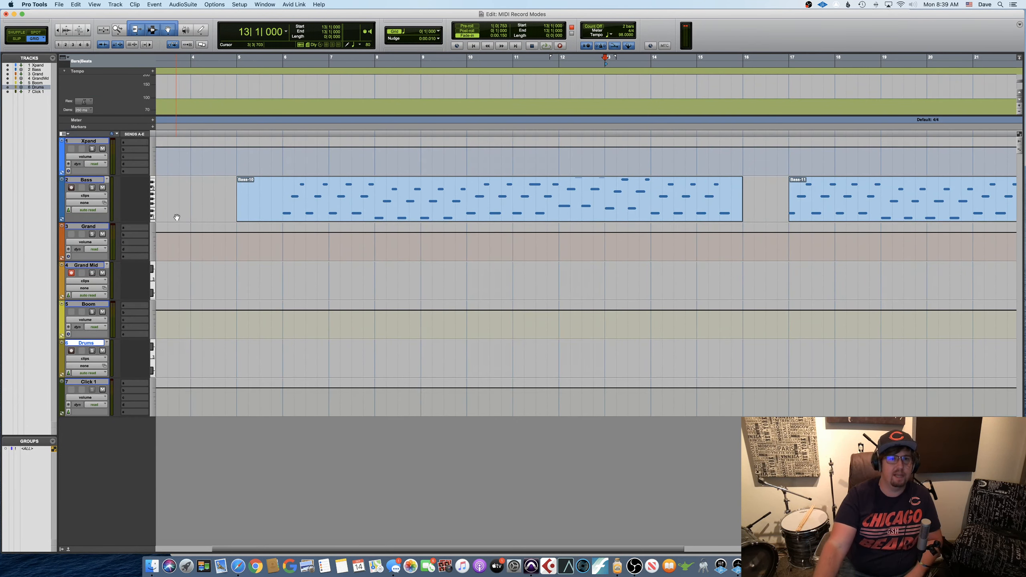
Bring the Mix window to the front and open the Input Quantize settings in Event Operations
click(162, 4)
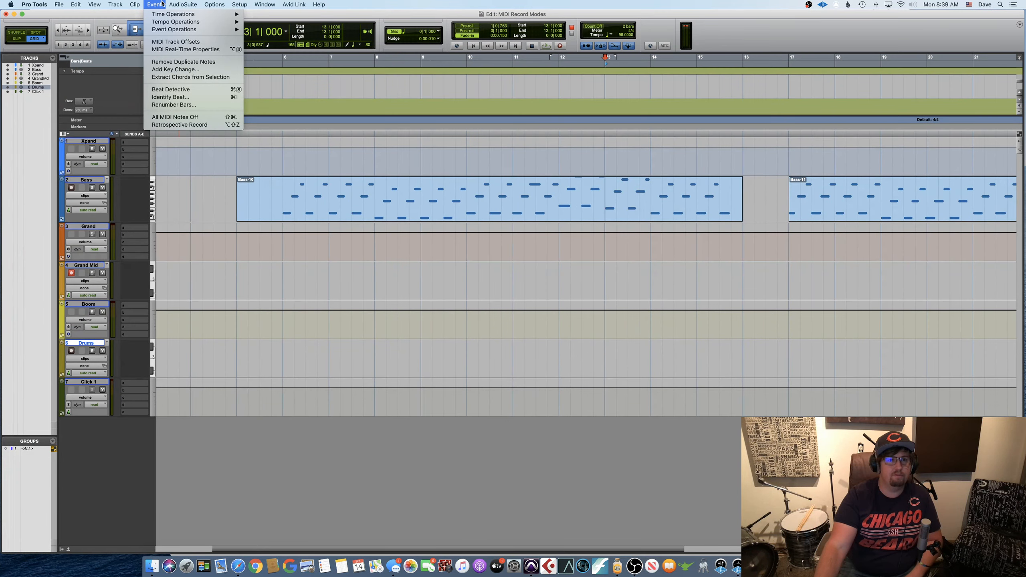
key(ctrl+Down)
click(224, 40)
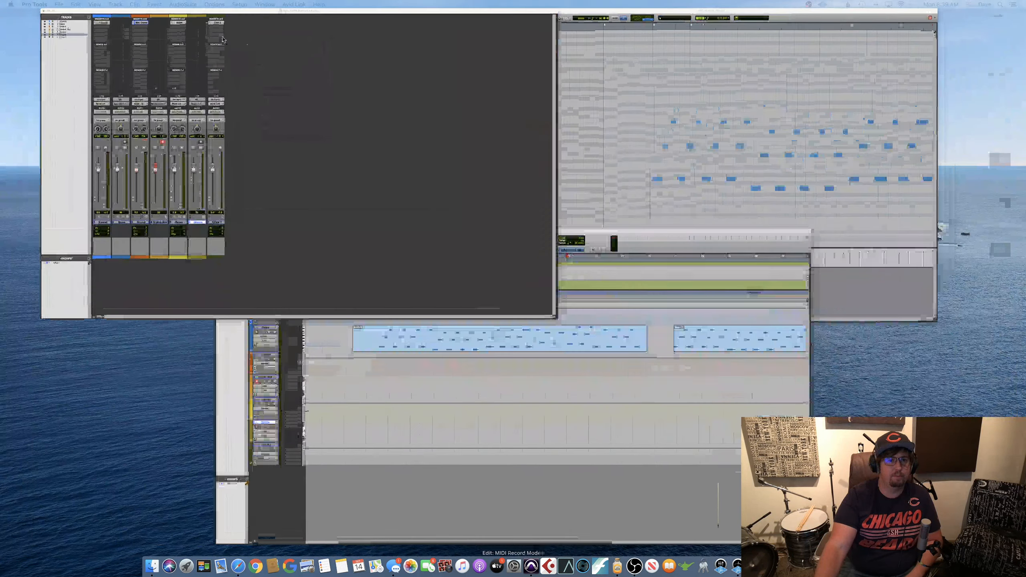
click(163, 3)
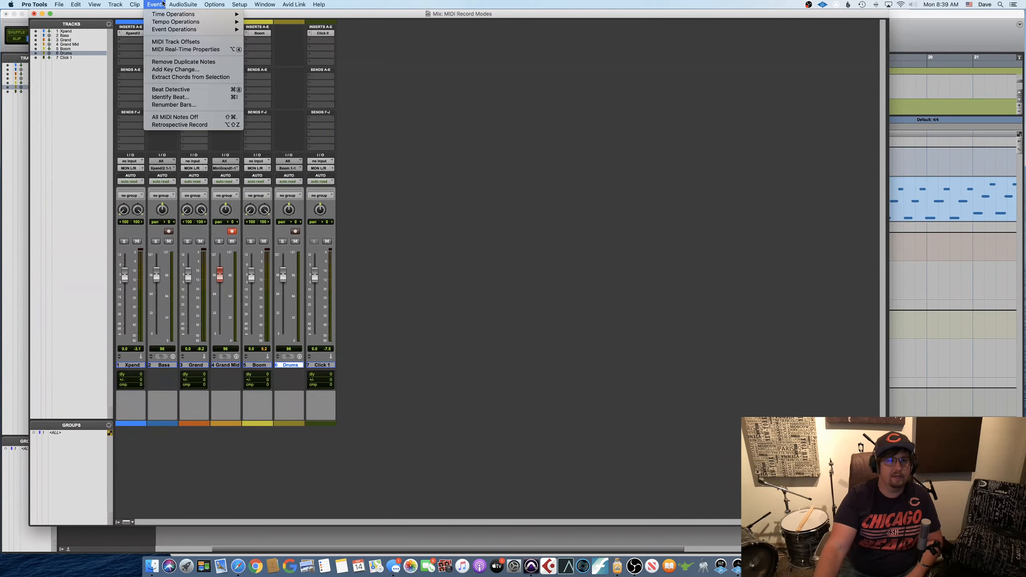
mouse_move(166, 31)
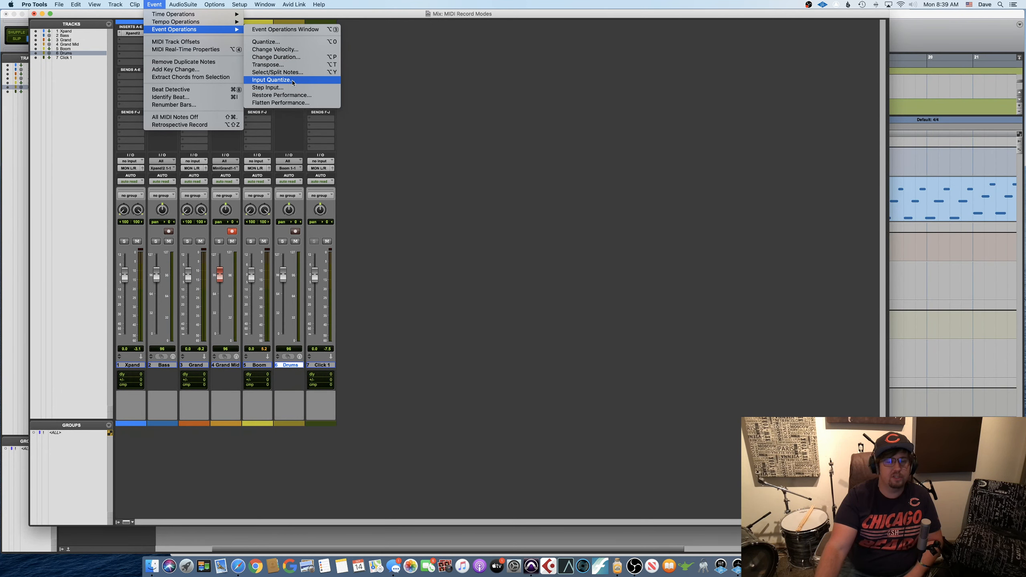
click(271, 80)
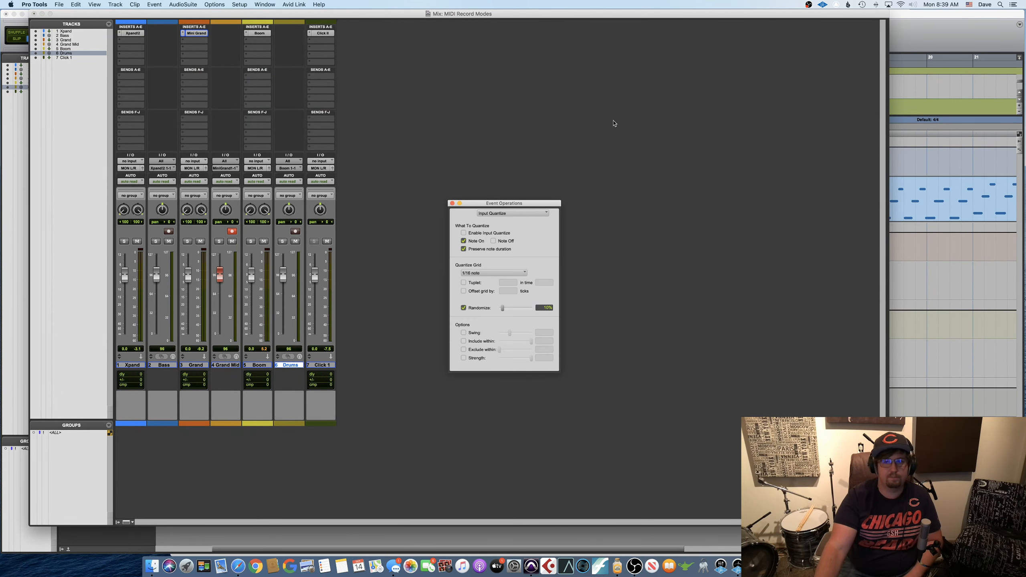
Bring the Edit window to the front and enable Input Quantize with a 1/16 note quantize grid
key(super+equal)
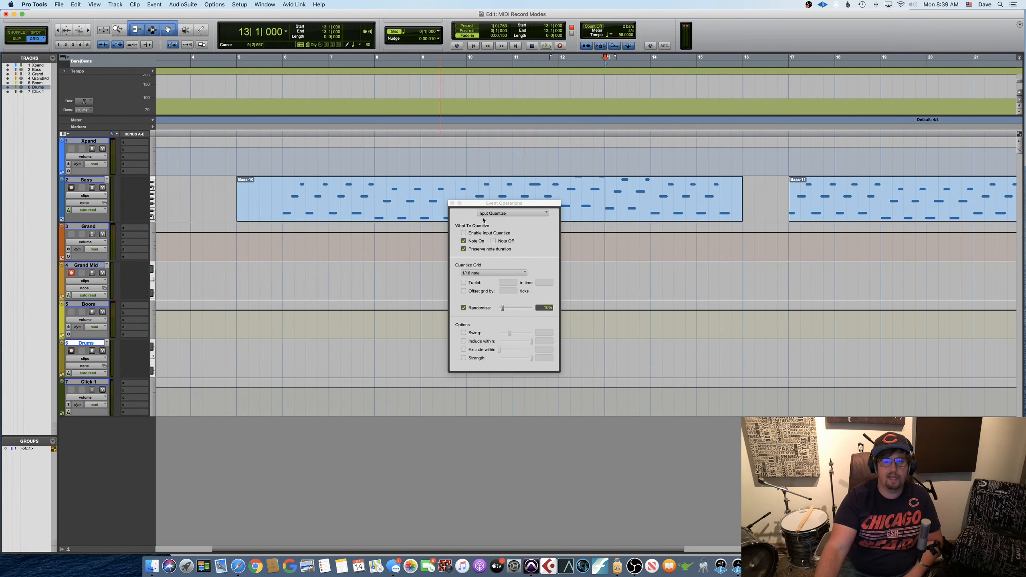
click(496, 233)
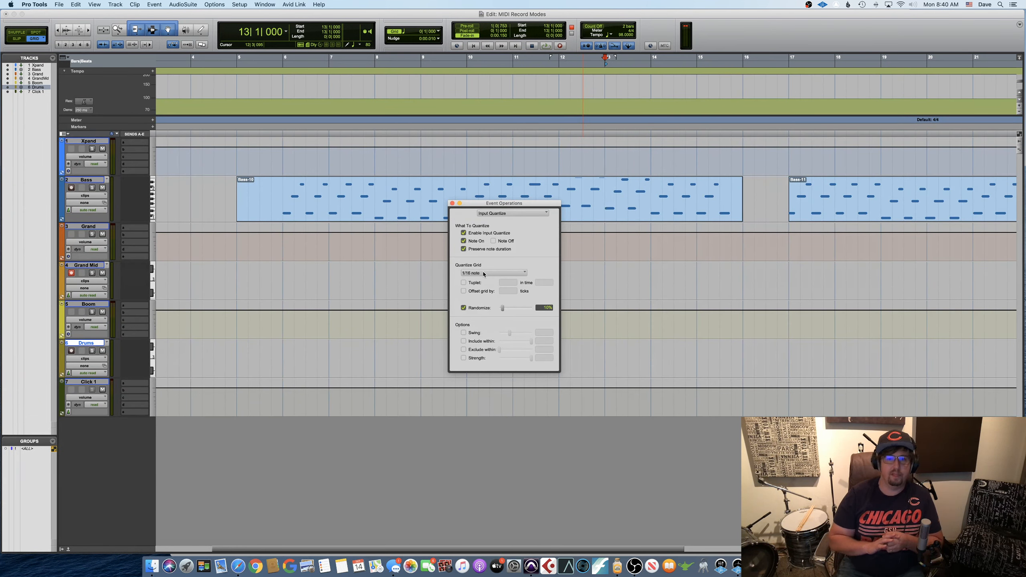
click(484, 274)
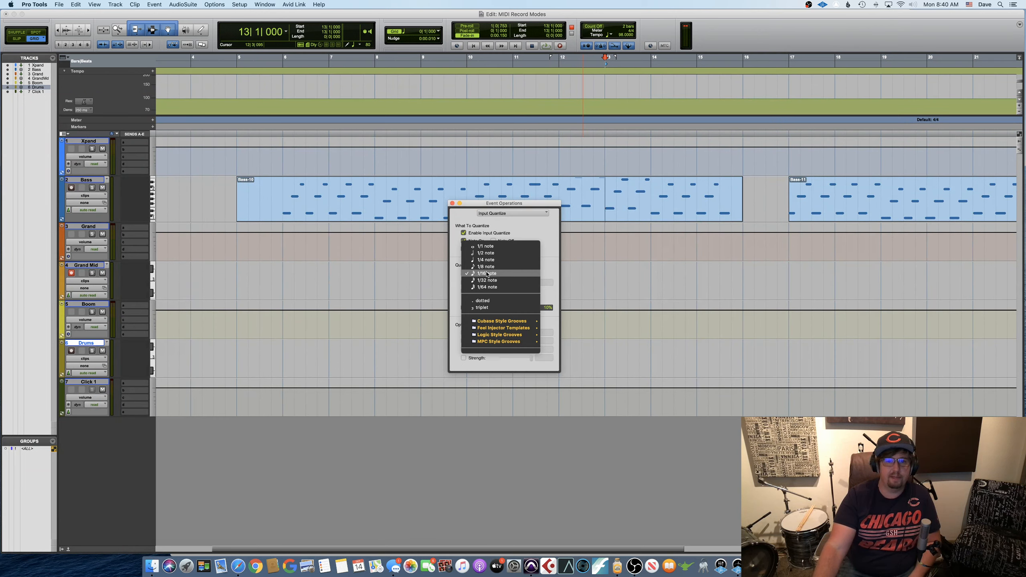
click(486, 274)
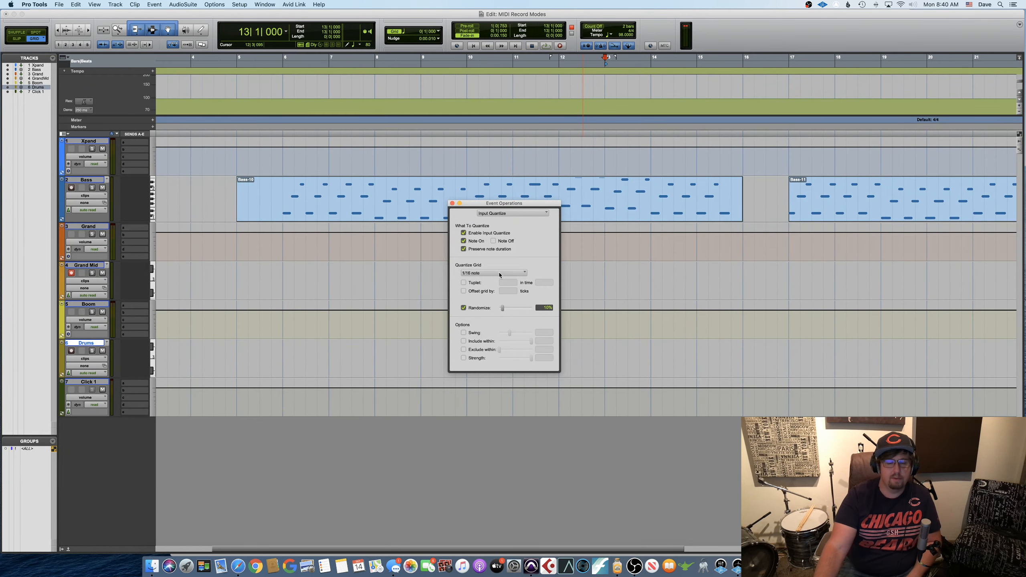
click(499, 274)
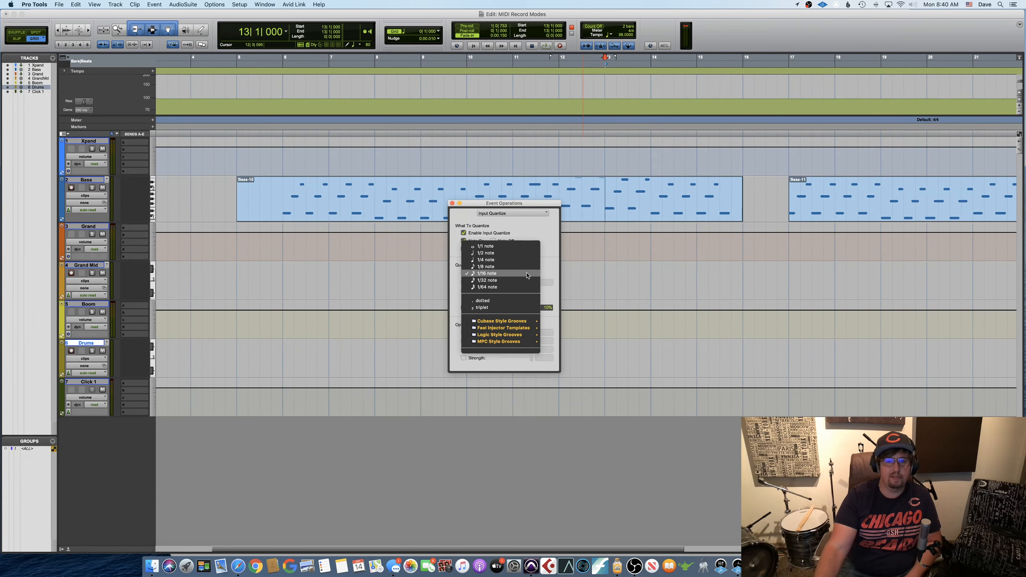
click(552, 254)
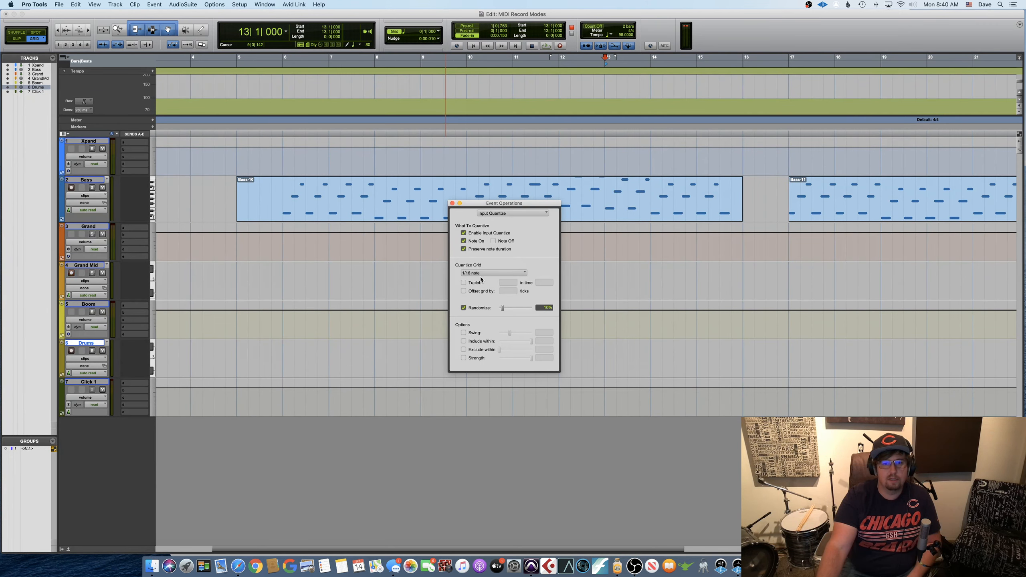
Briefly enable the Tuplet option and the grid offset in Input Quantize, turning each one off again
click(464, 283)
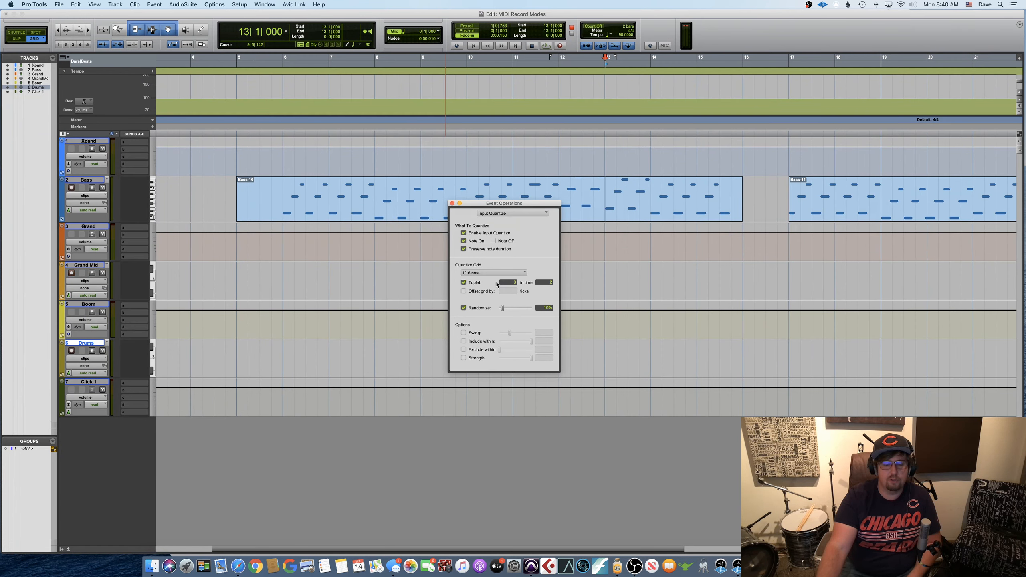
click(464, 283)
click(464, 292)
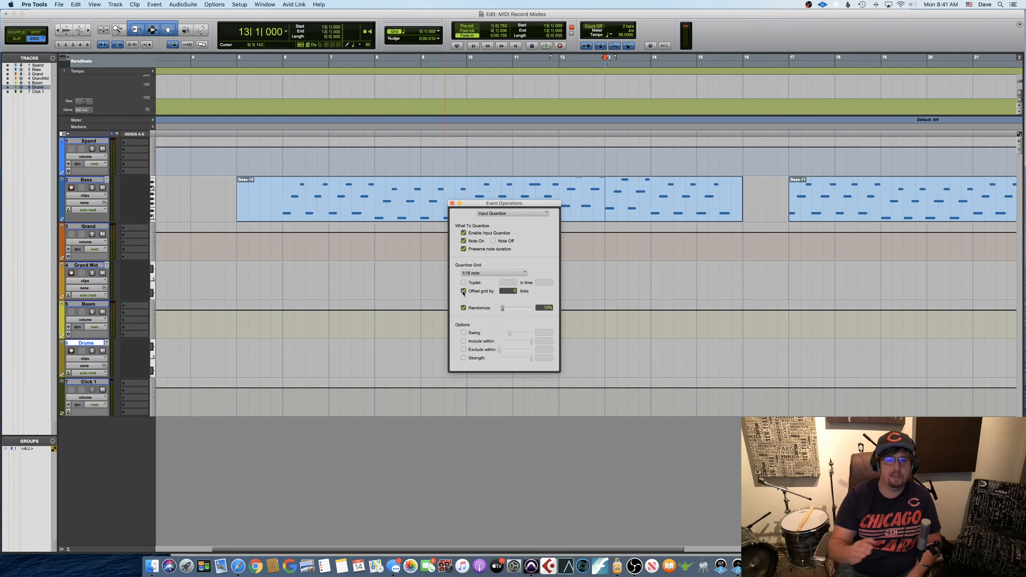
click(464, 292)
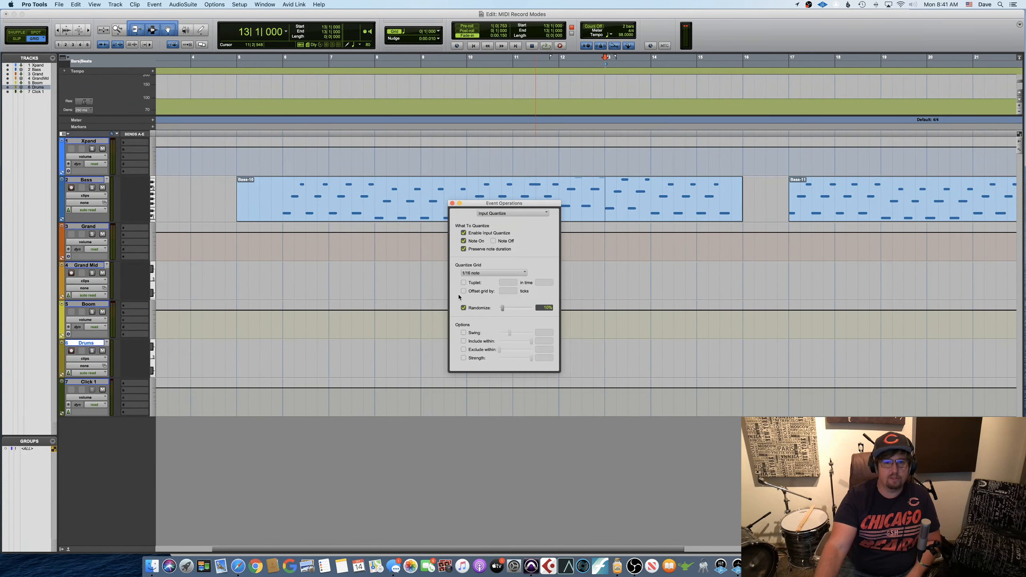
Close Event Operations and record a part on the Grand Mid track from bar 5 until just before bar 16
click(452, 203)
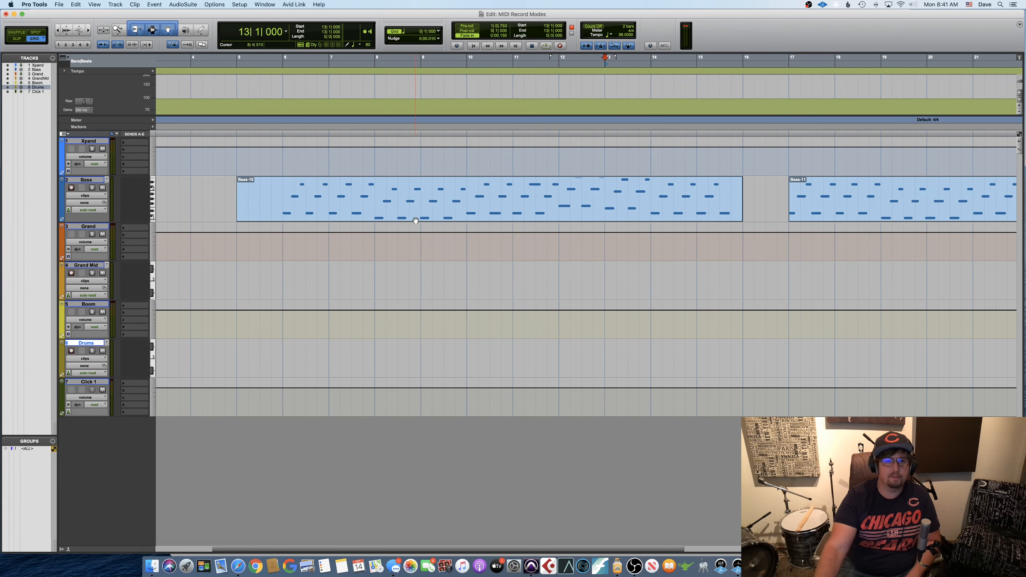
click(241, 61)
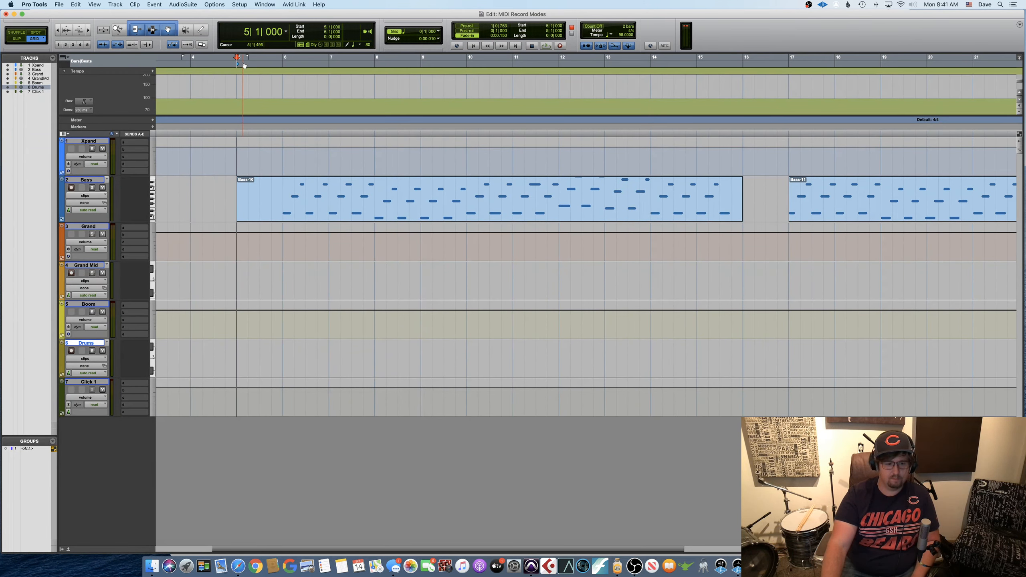
key(space)
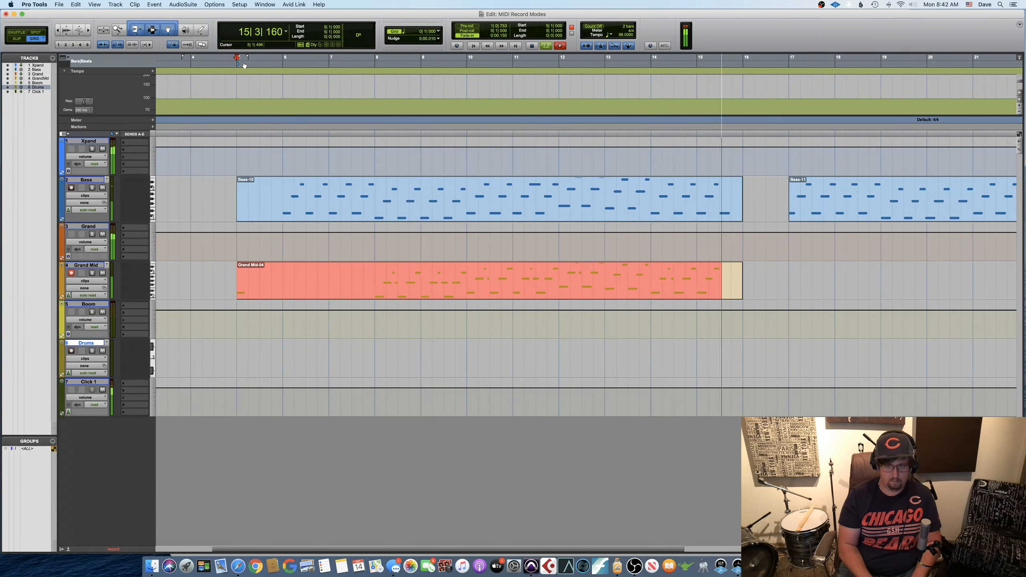
key(space)
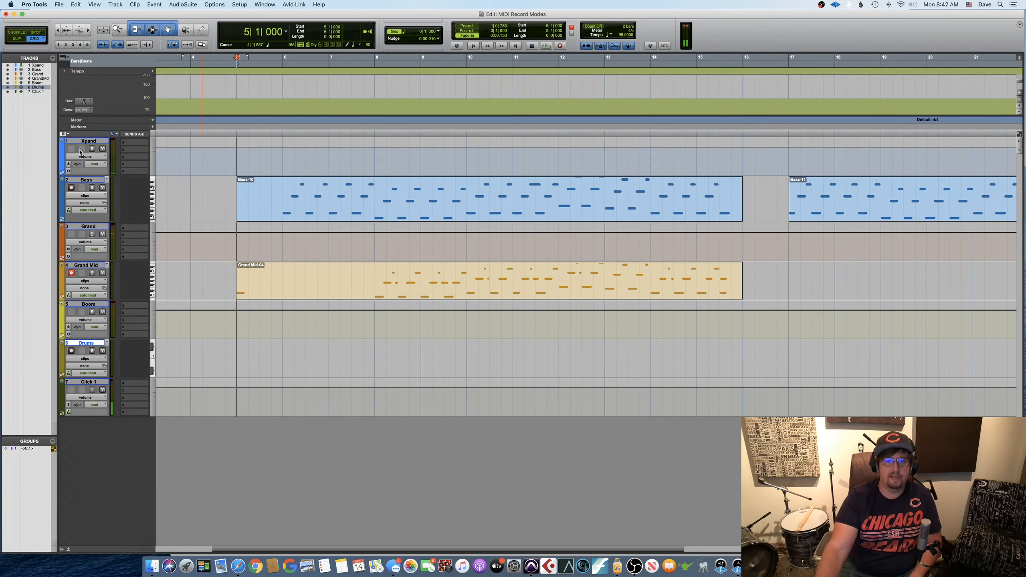
Open the recorded Grand Mid clip in the MIDI Editor and examine its notes from bar 8 against the grid
double_click(425, 290)
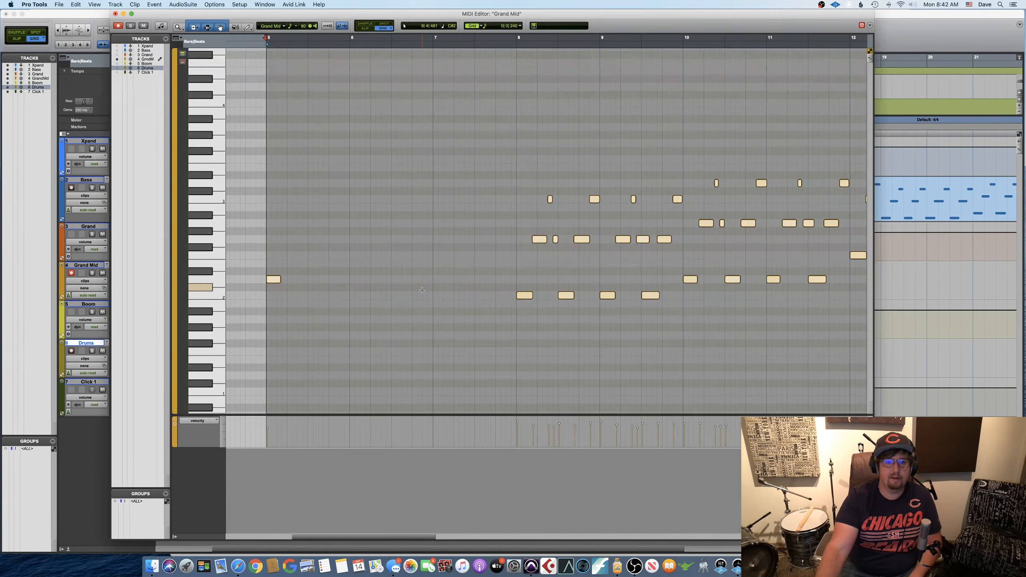
scroll(408, 275, up, 3)
scroll(408, 276, right, 2)
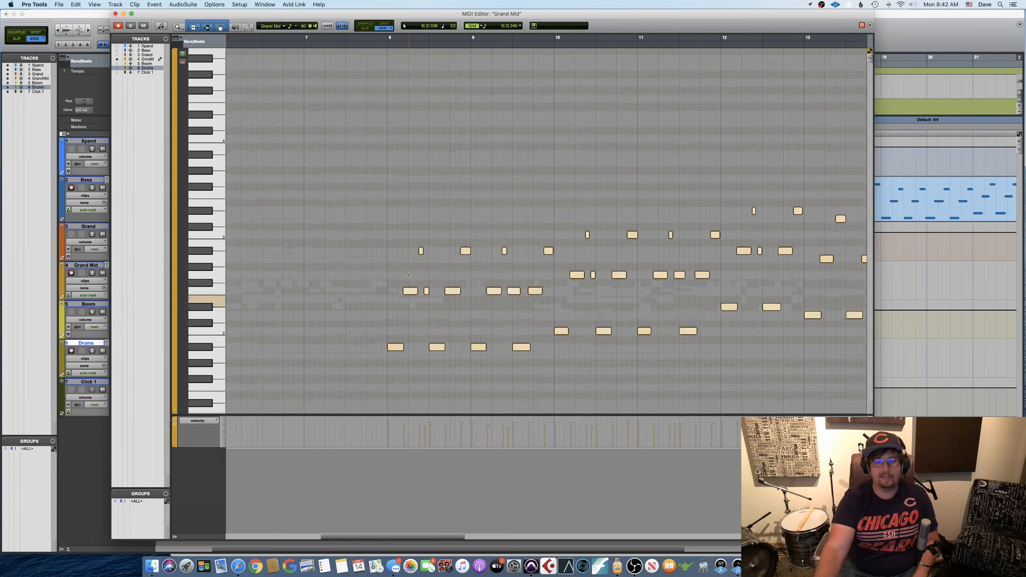
scroll(409, 275, right, 4)
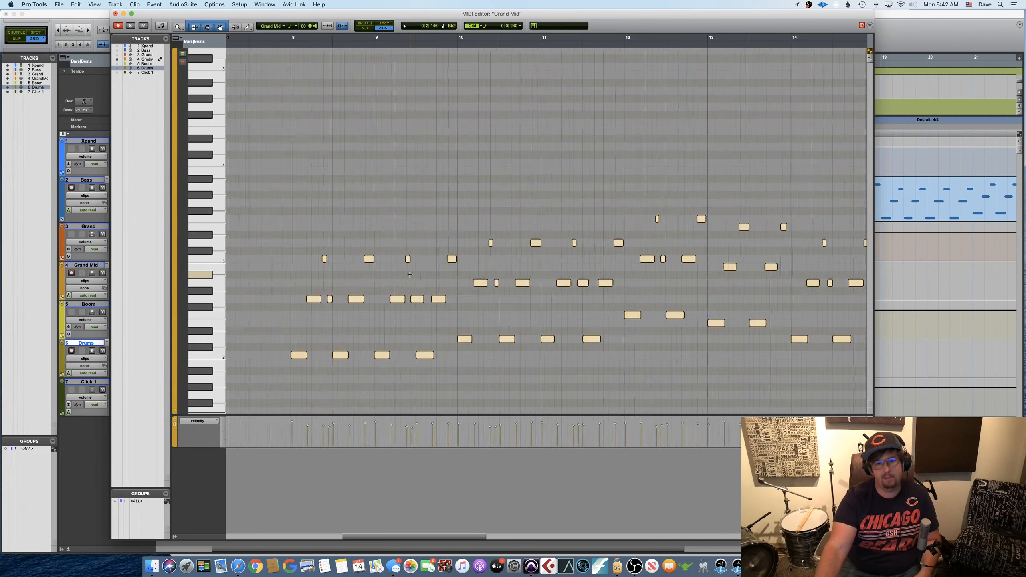
scroll(408, 274, left, 2)
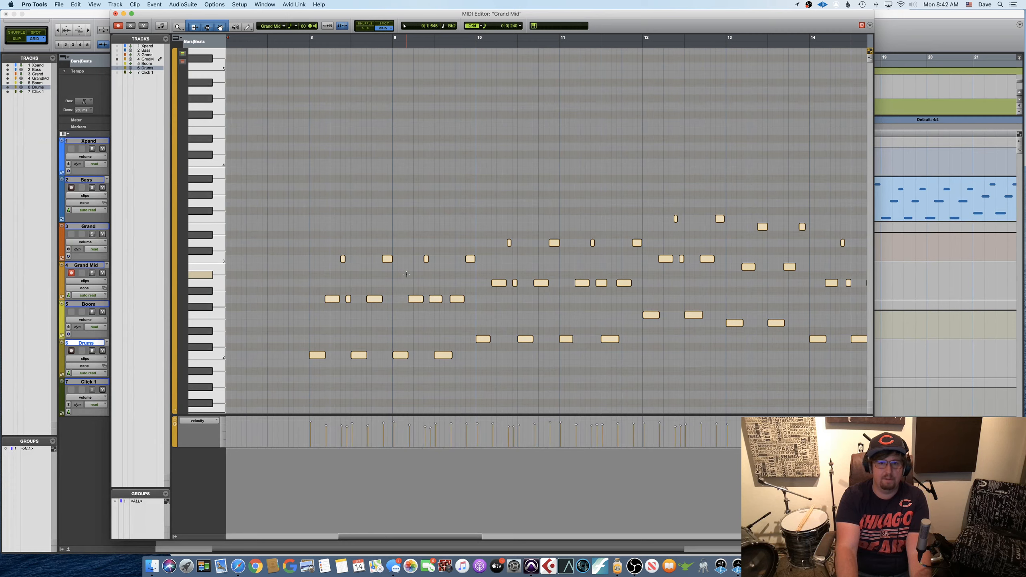
key(t)
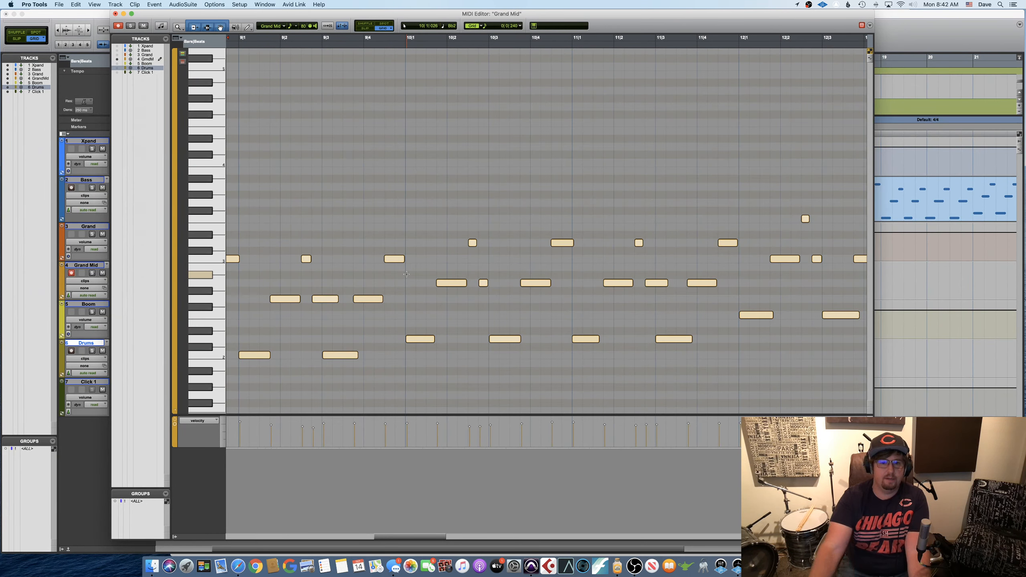
scroll(406, 274, left, 10)
scroll(402, 272, right, 2)
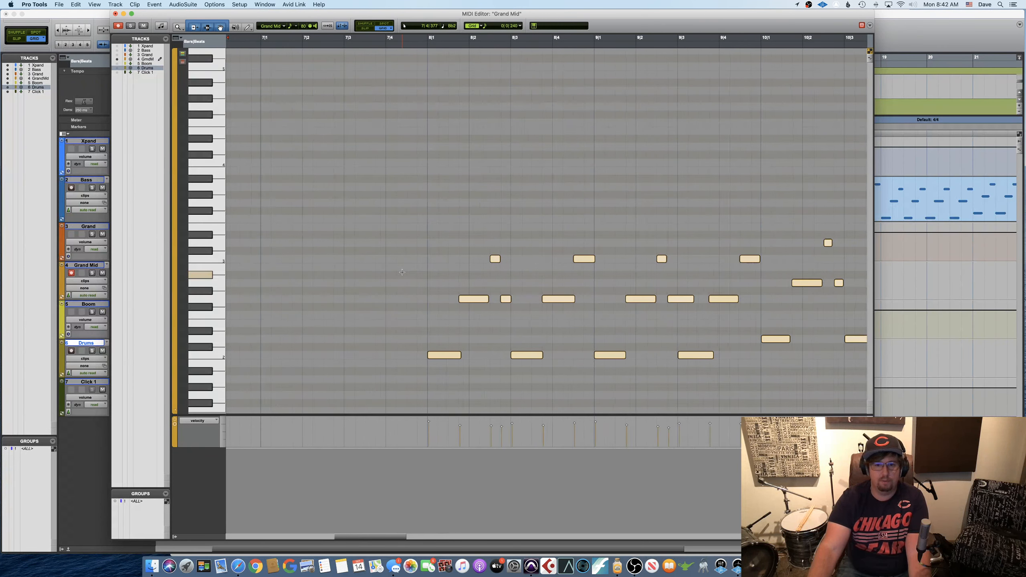
Play the Grand Mid part from just before bar 8 to check the quantized notes
key(space)
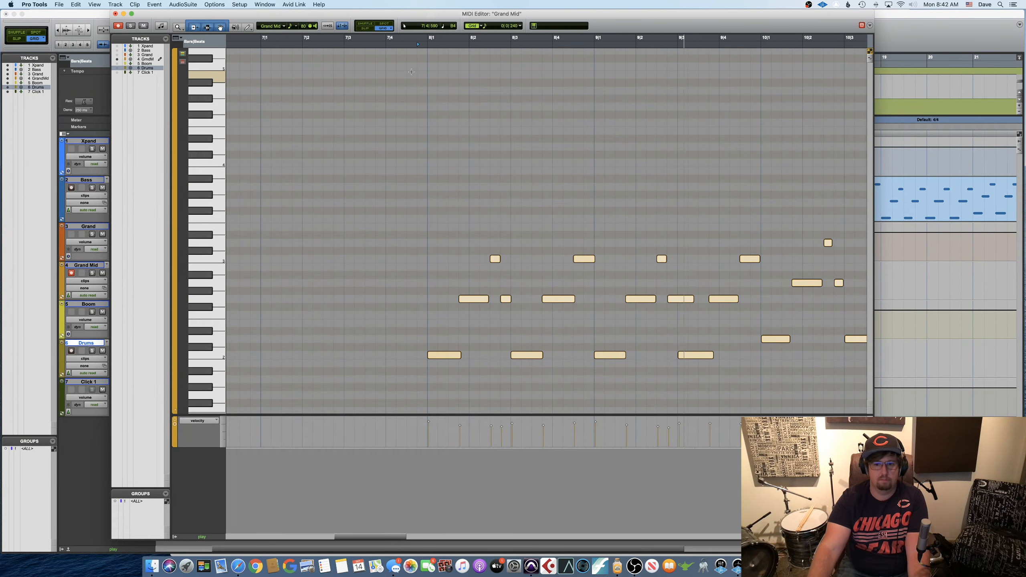
scroll(686, 112, right, 5)
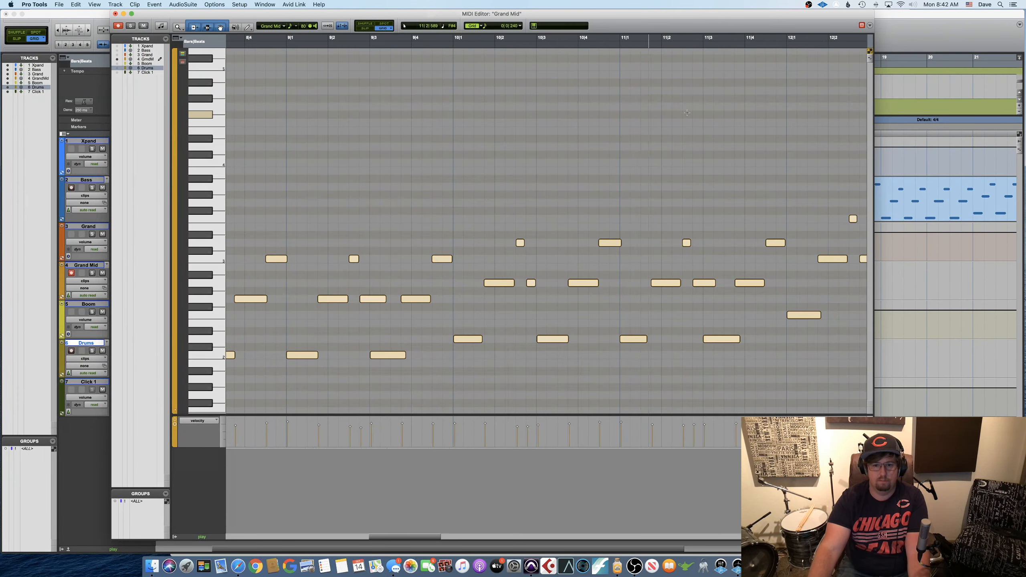
key(space)
Examine up close how the Grand Mid note starts in bars 13 to 15 line up with the 1/16 grid
scroll(656, 189, up, 10)
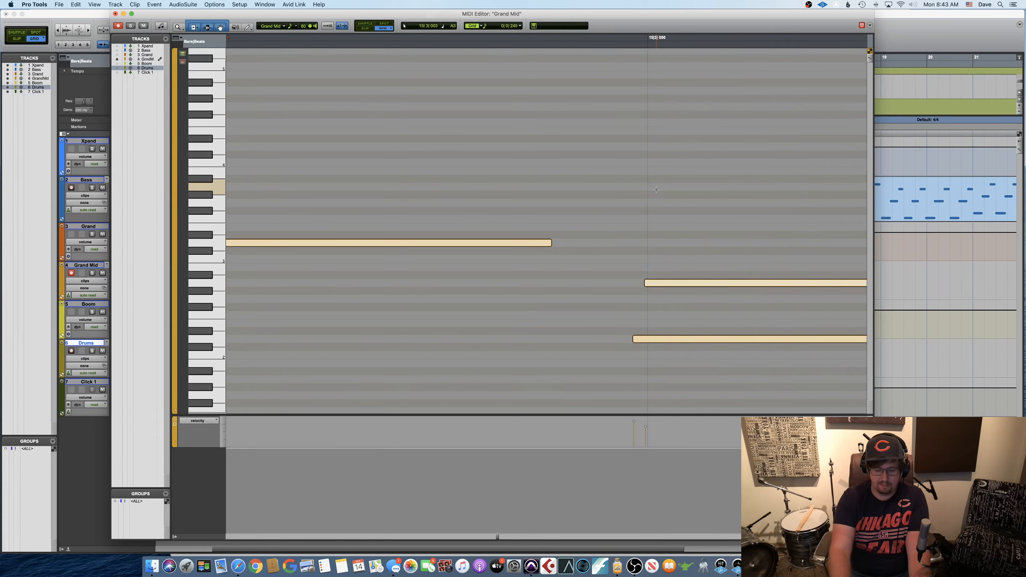
scroll(656, 190, down, 3)
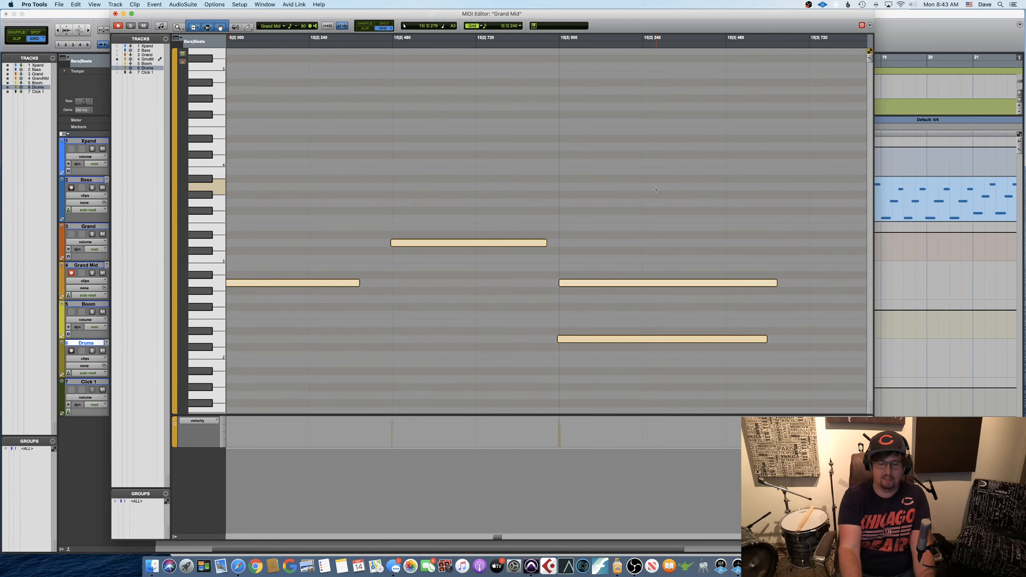
scroll(656, 190, left, 10)
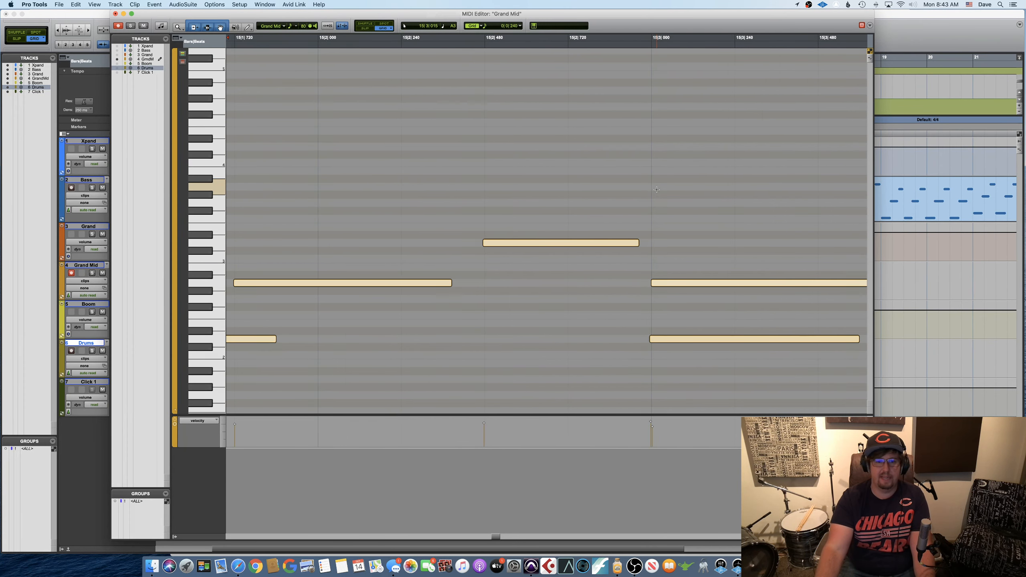
key(t)
key(t)
scroll(655, 190, left, 6)
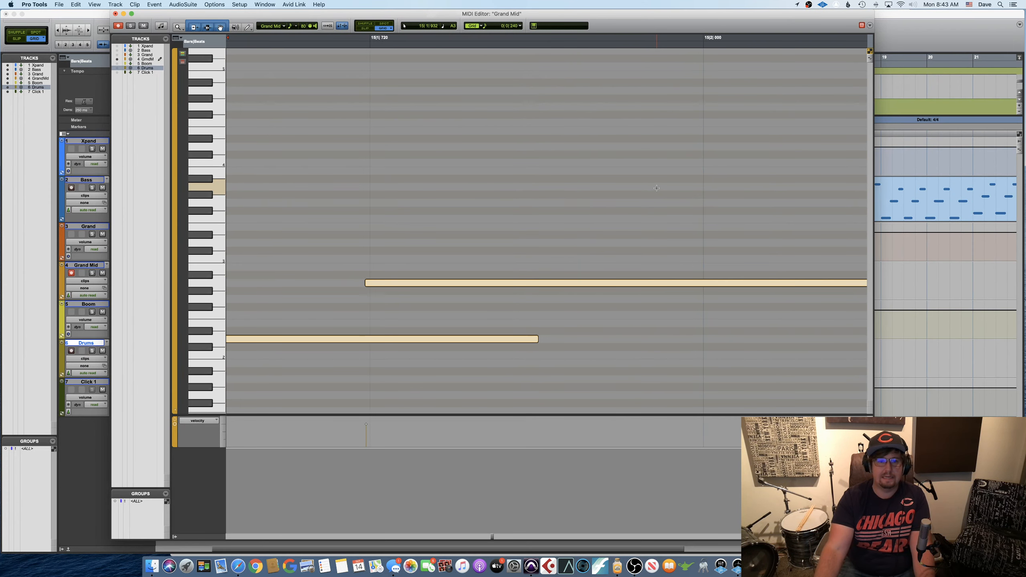
key(r)
key(r)
key(r)
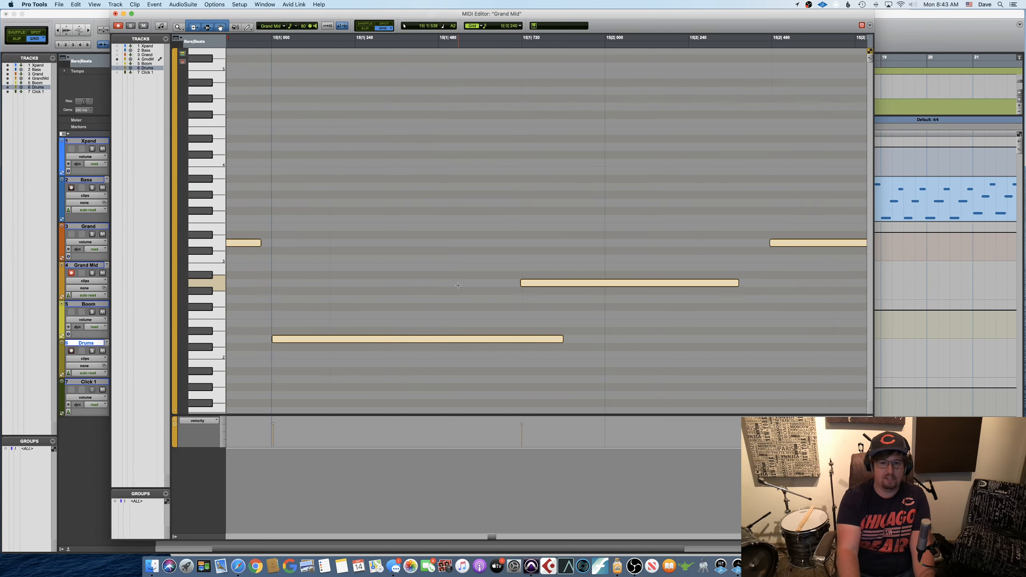
key(r)
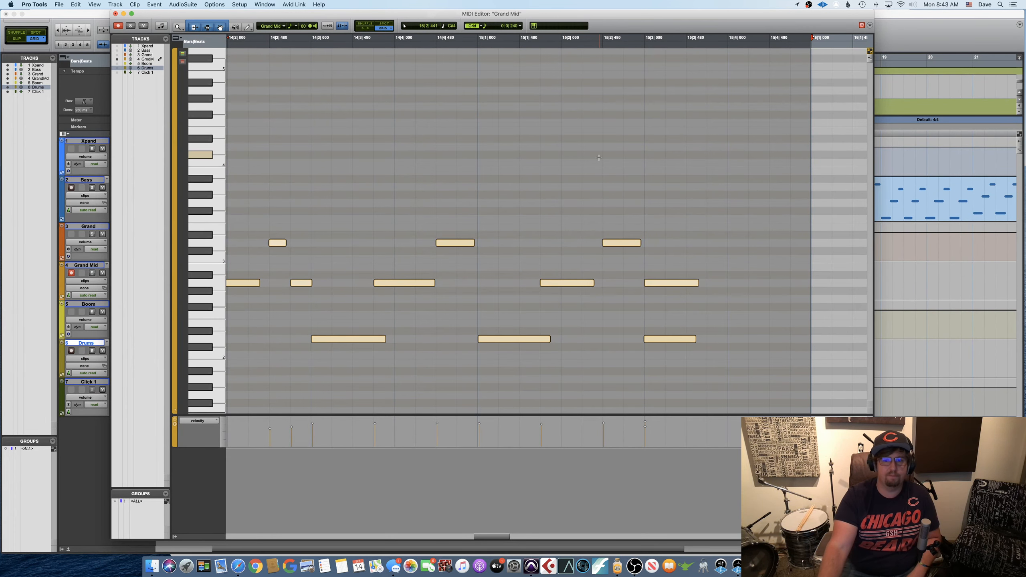
scroll(599, 158, left, 6)
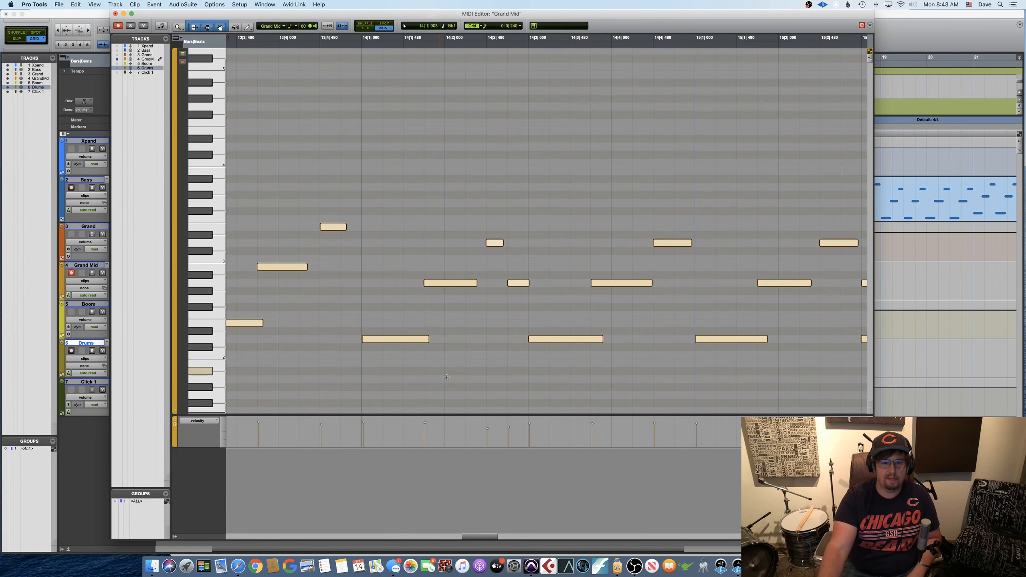
scroll(443, 318, left, 3)
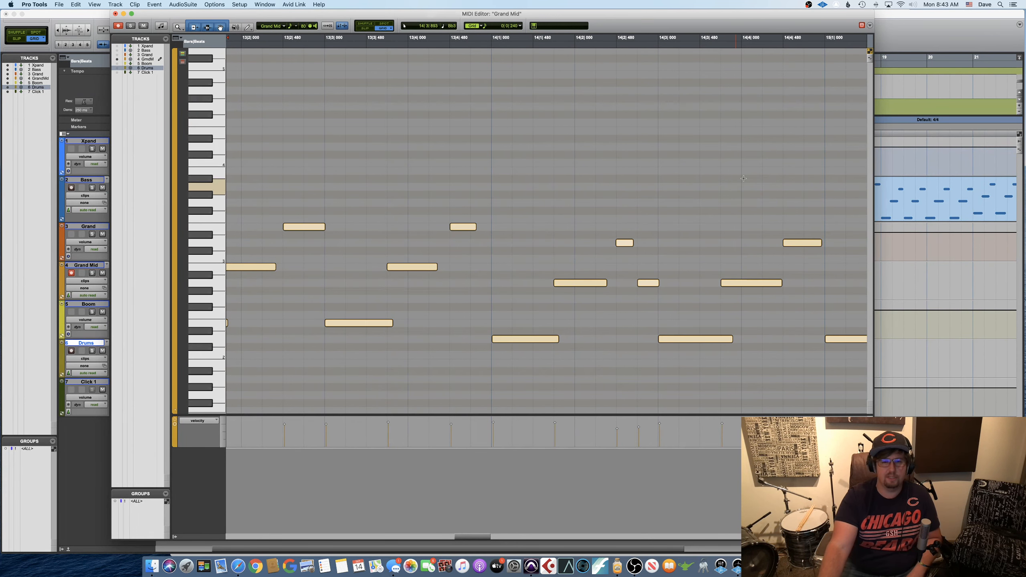
Return to the Edit window and open the Step Input settings in Event Operations
click(897, 41)
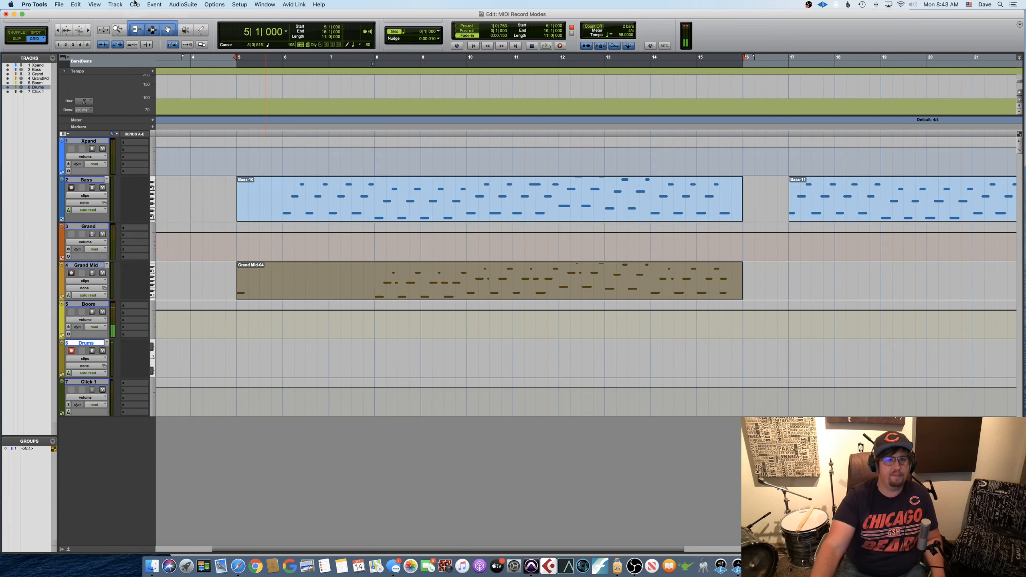
click(155, 5)
mouse_move(182, 30)
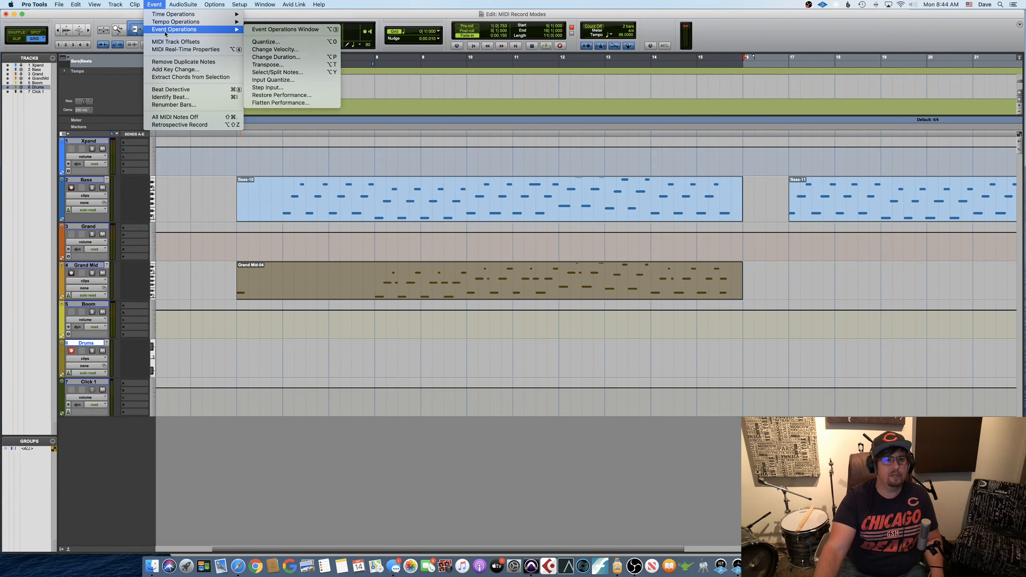
click(288, 88)
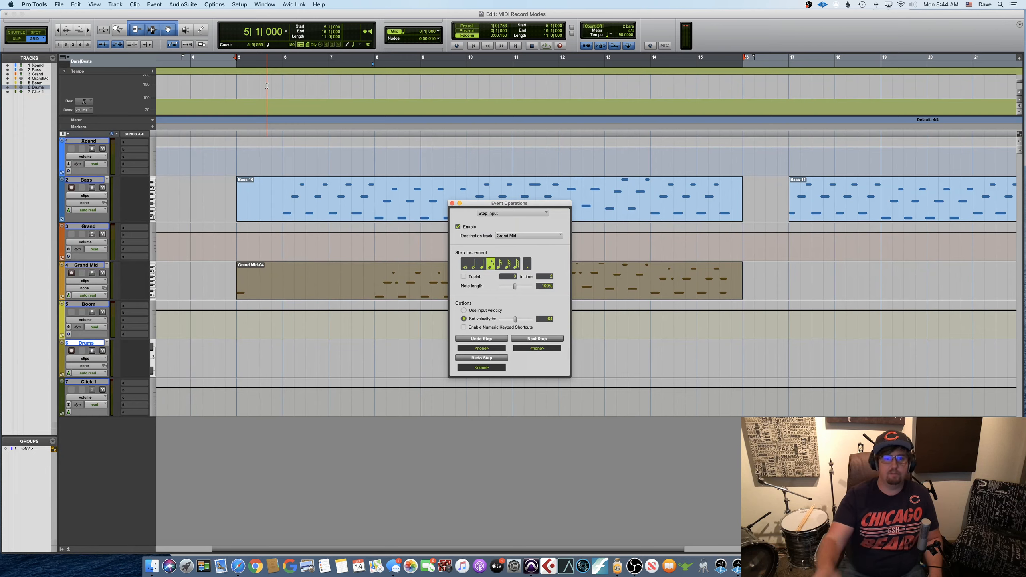
Set the Step Input increment to sixteenth notes and choose Drums as the destination track
click(500, 265)
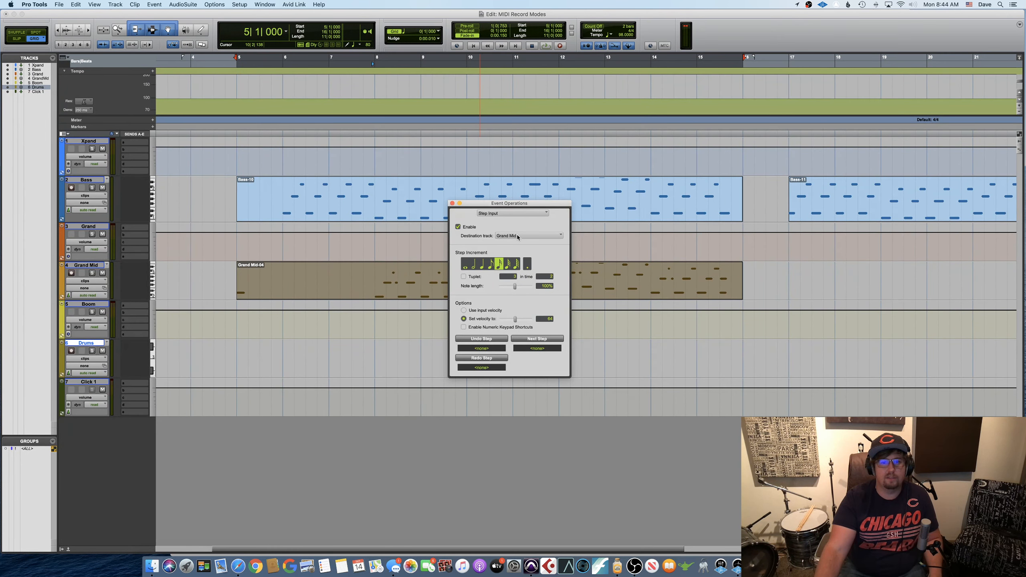
click(518, 237)
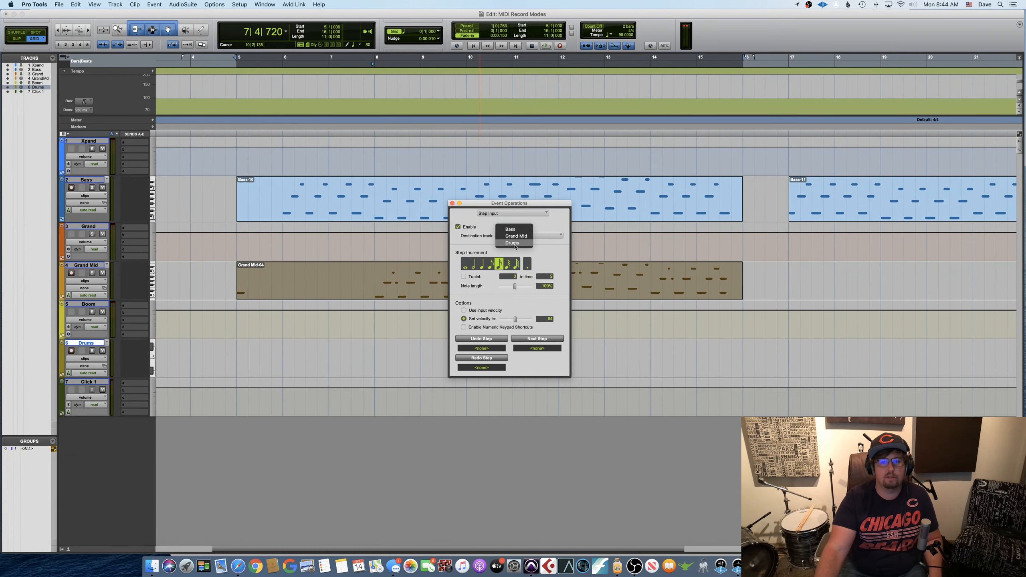
click(513, 243)
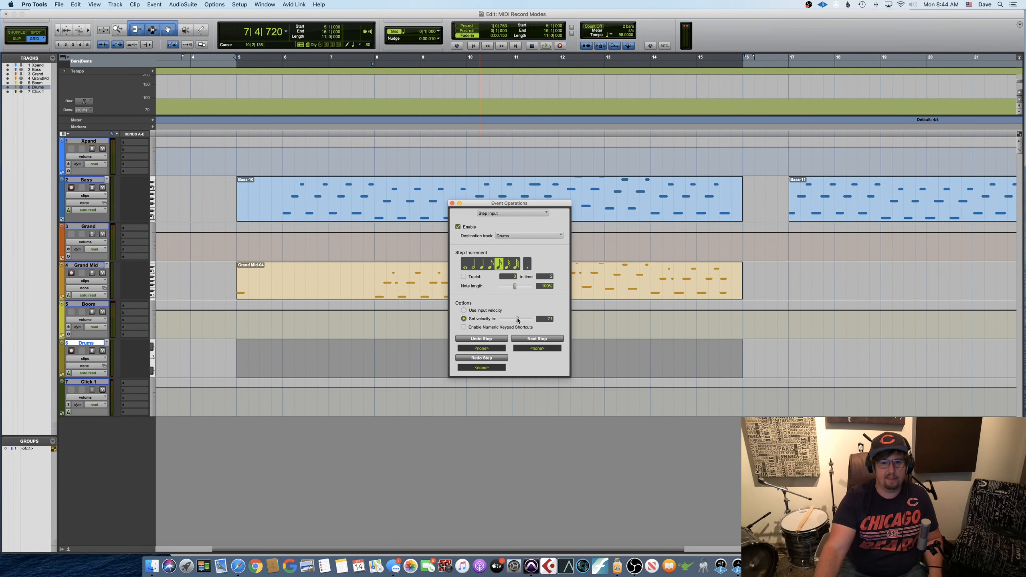
Raise the fixed Step Input velocity and keep the set-velocity option active instead of the input velocity
drag(518, 320, 527, 323)
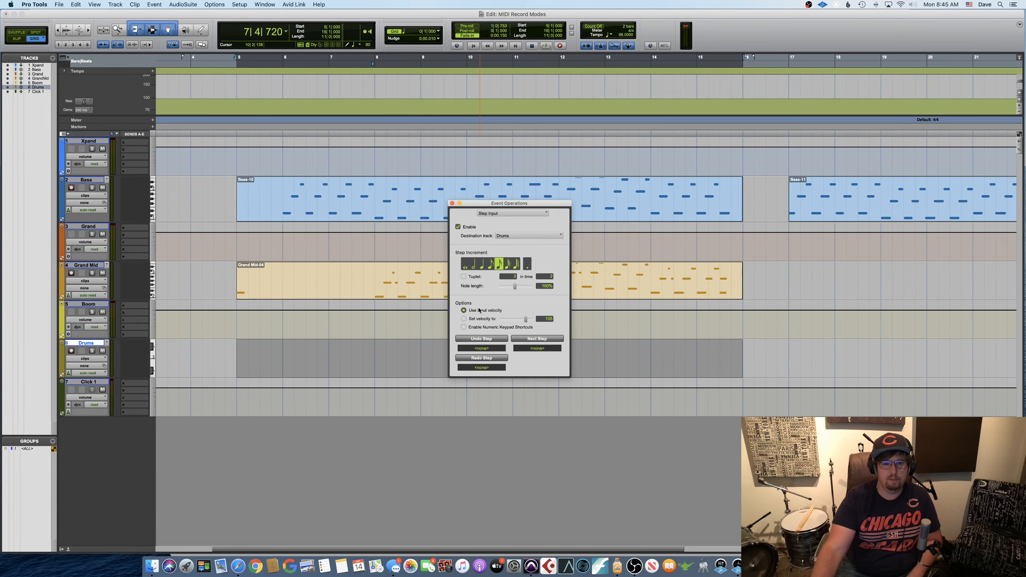
click(480, 320)
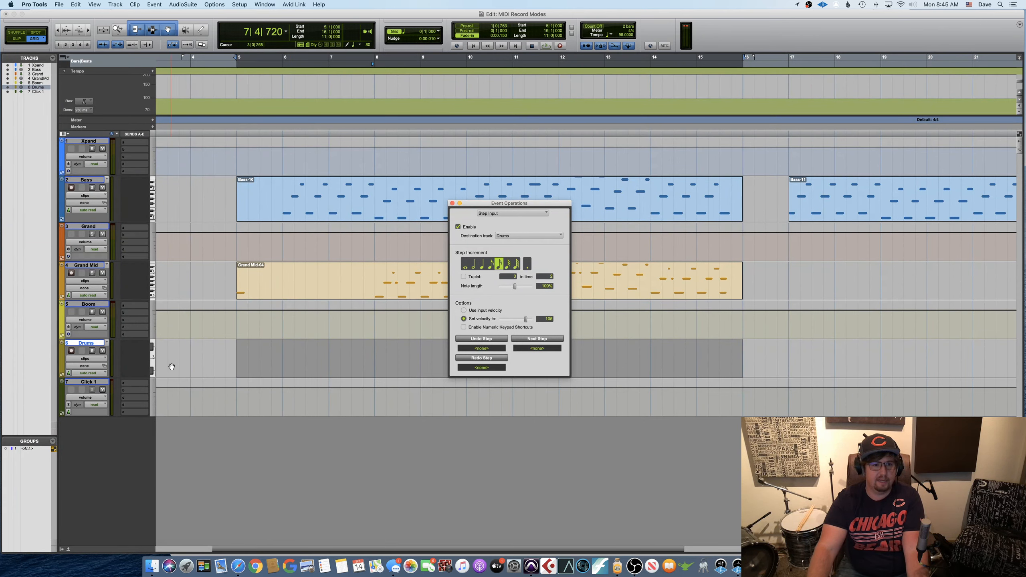
Record-enable the Drums track and open it in the MIDI Editor
click(72, 352)
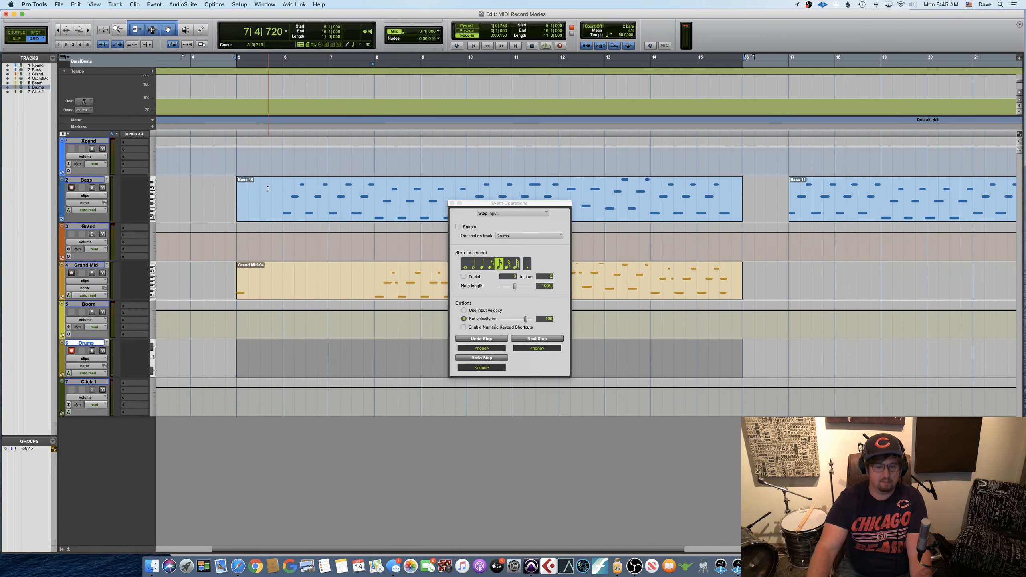
key(ctrl+equal)
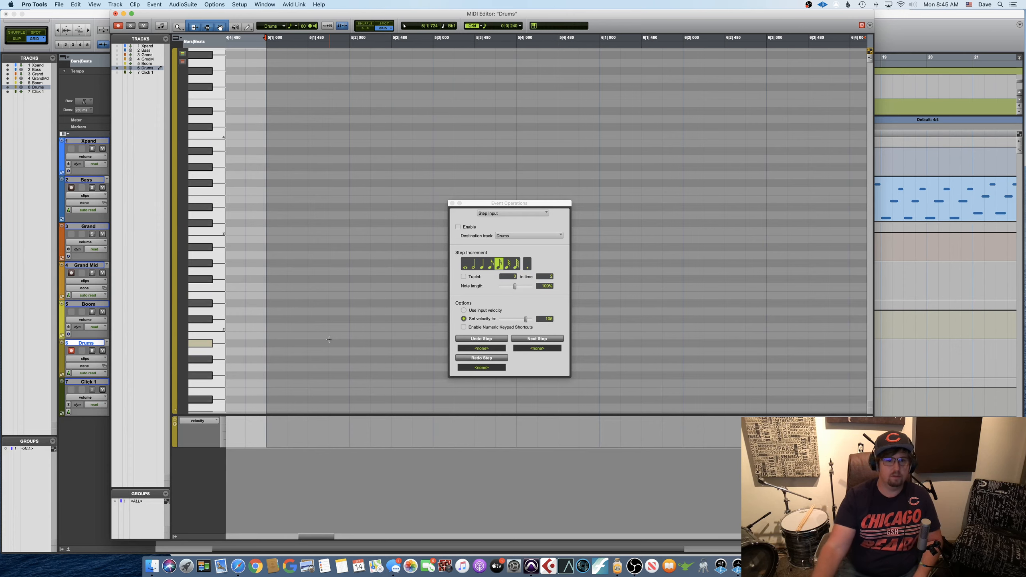
scroll(329, 340, down, 3)
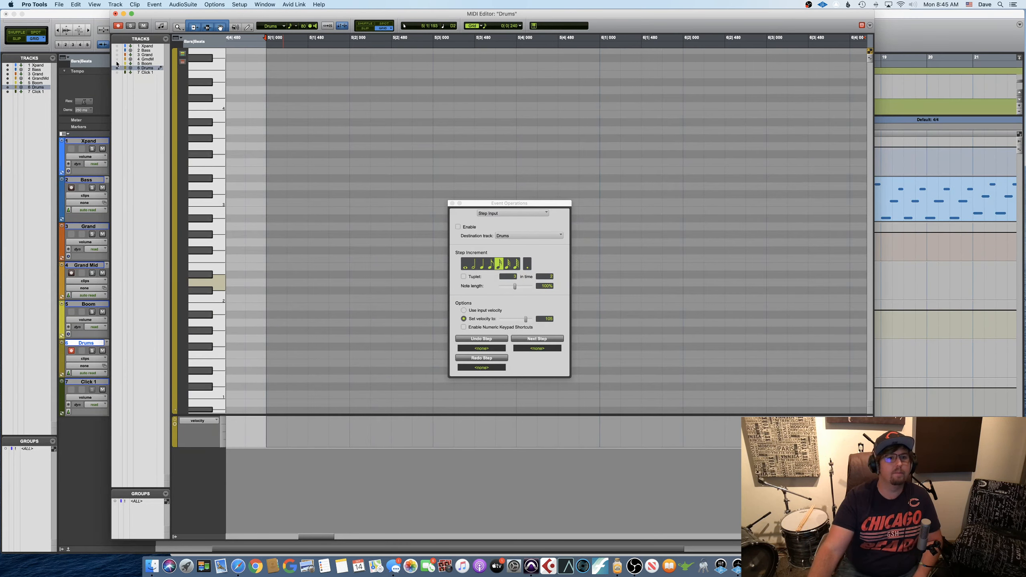
key(r)
key(r)
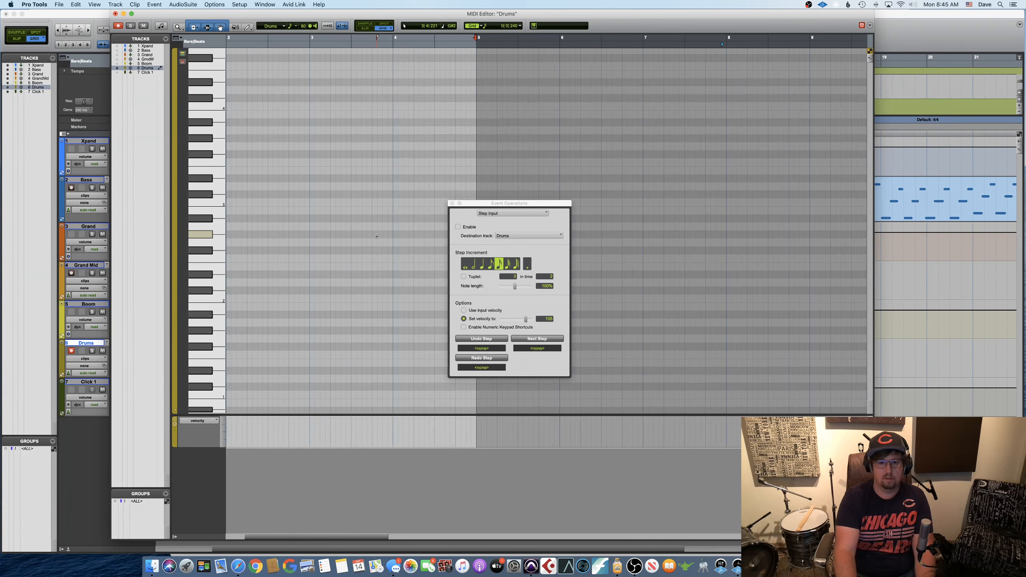
Re-enable Step Input for the Drums track with the full bar 5 to 16 range in view
scroll(283, 202, right, 4)
scroll(279, 200, down, 7)
scroll(279, 200, down, 7)
scroll(274, 198, right, 8)
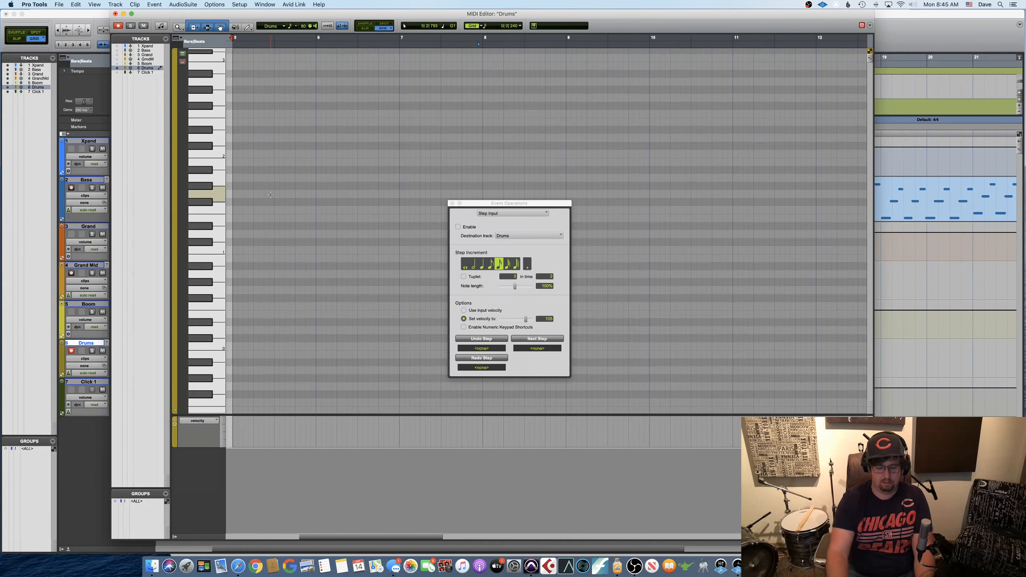
key(r)
key(r)
key(shift+r)
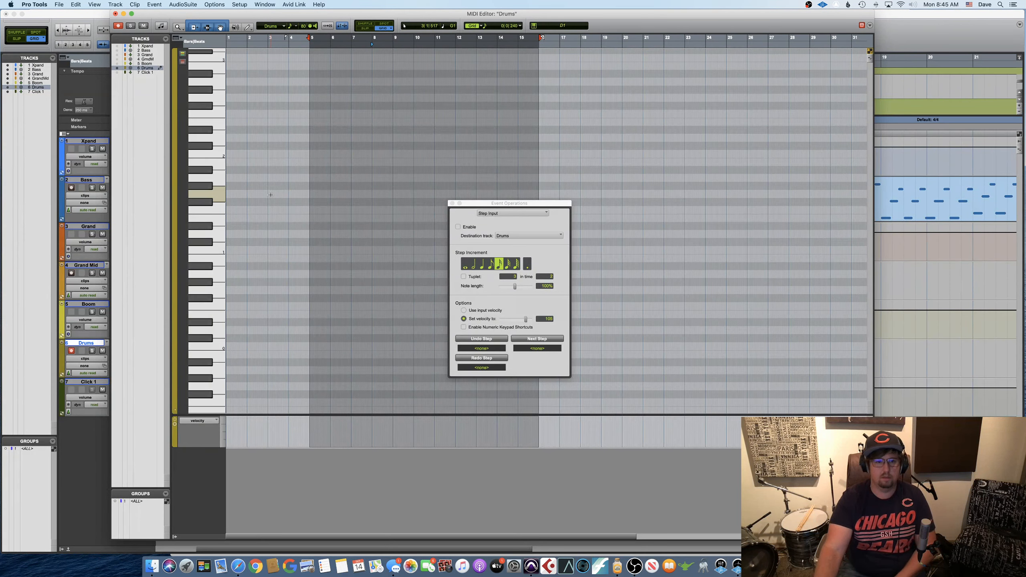
scroll(270, 195, right, 2)
scroll(363, 222, down, 3)
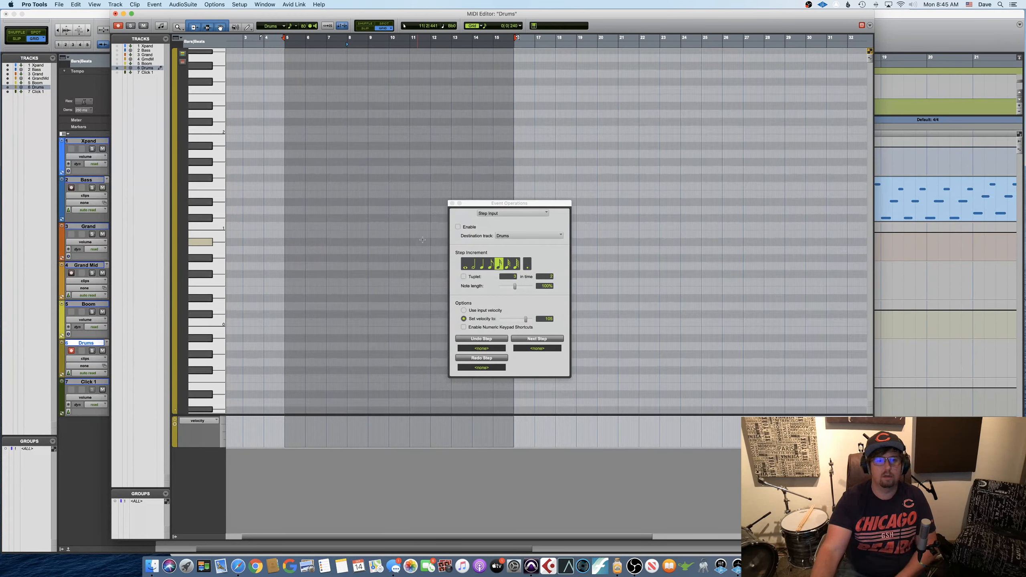
click(458, 227)
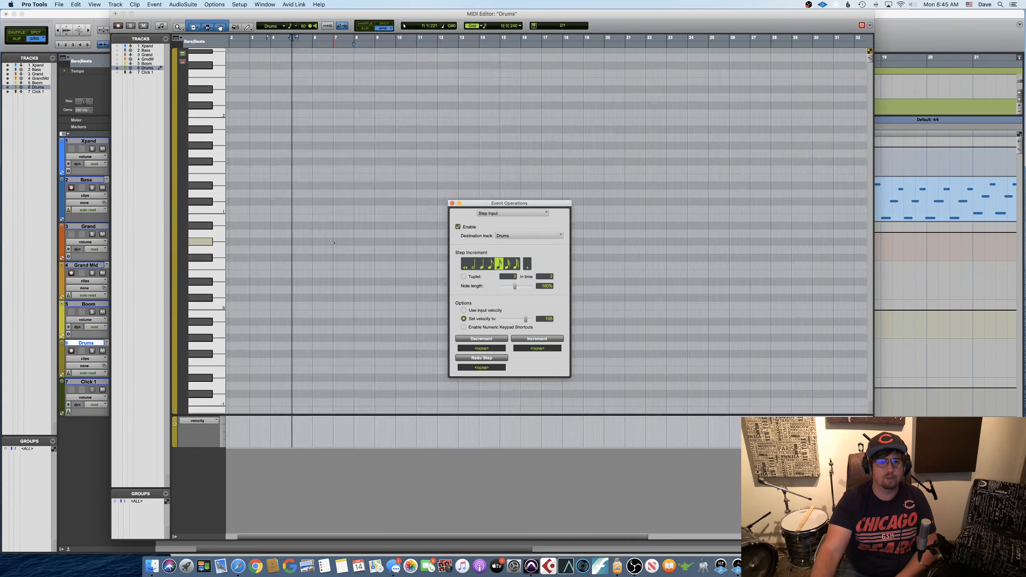
Step-enter a few test sixteenth notes on the Drums track from the start of bar 5
scroll(334, 243, up, 5)
scroll(335, 243, left, 1)
key(t)
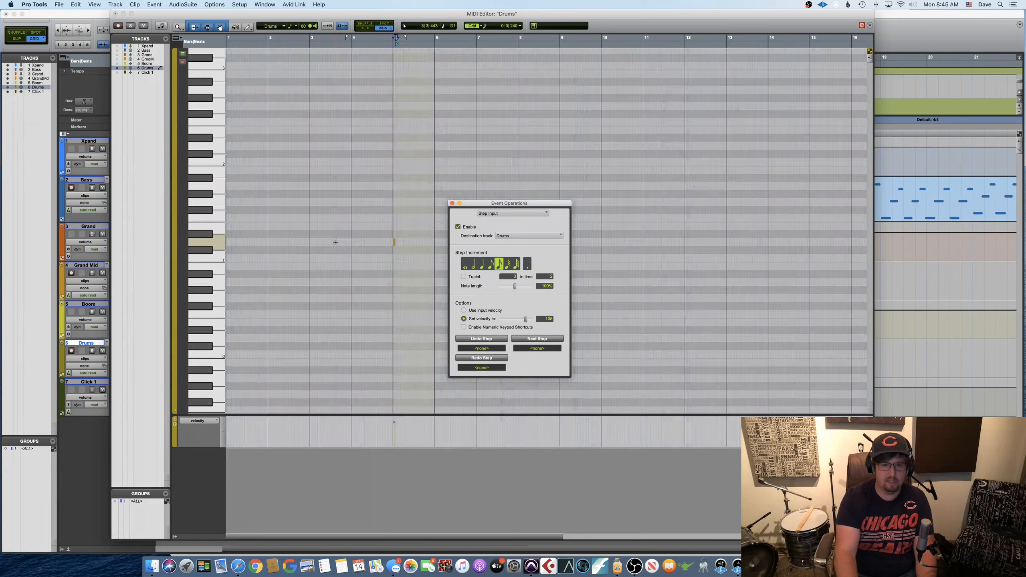
scroll(351, 220, down, 4)
key(t)
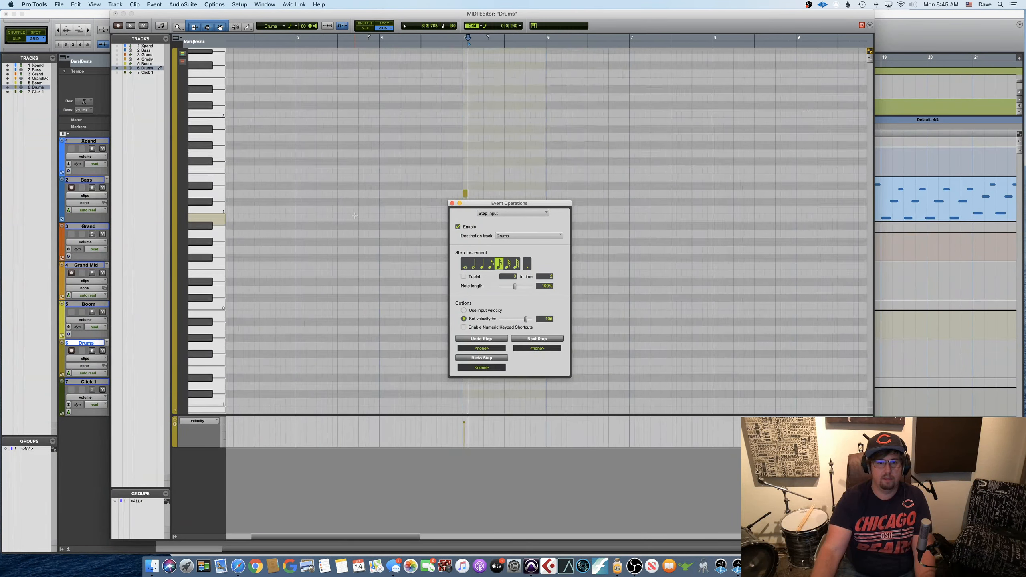
scroll(354, 216, down, 2)
scroll(352, 216, right, 4)
key(t)
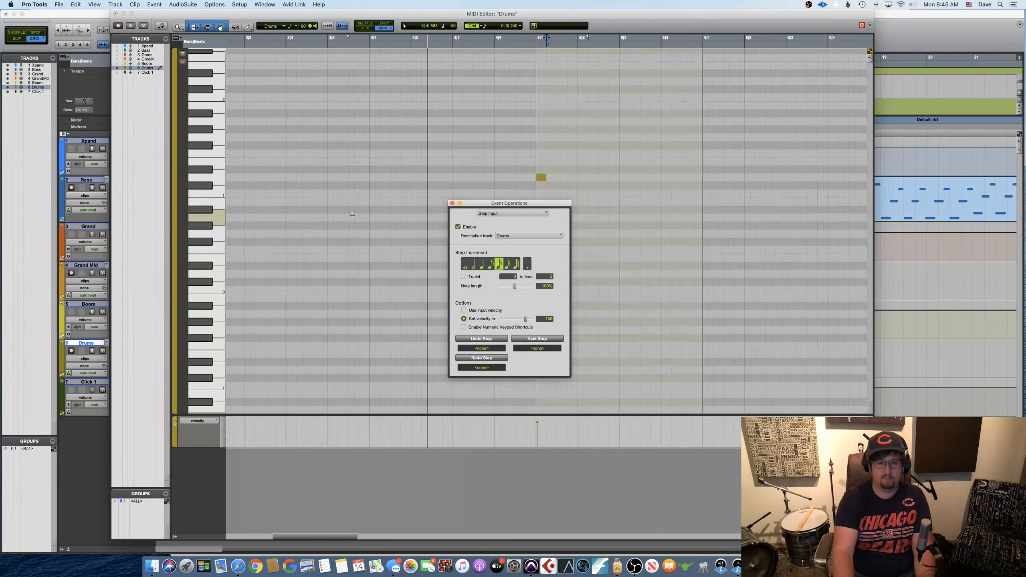
scroll(340, 161, right, 1)
key(t)
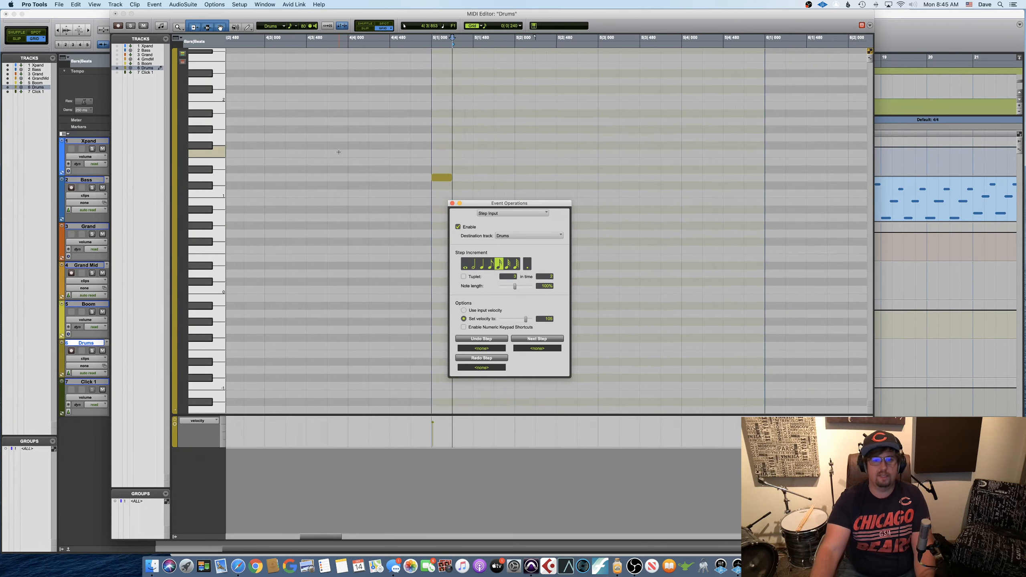
scroll(338, 152, right, 1)
scroll(355, 157, down, 1)
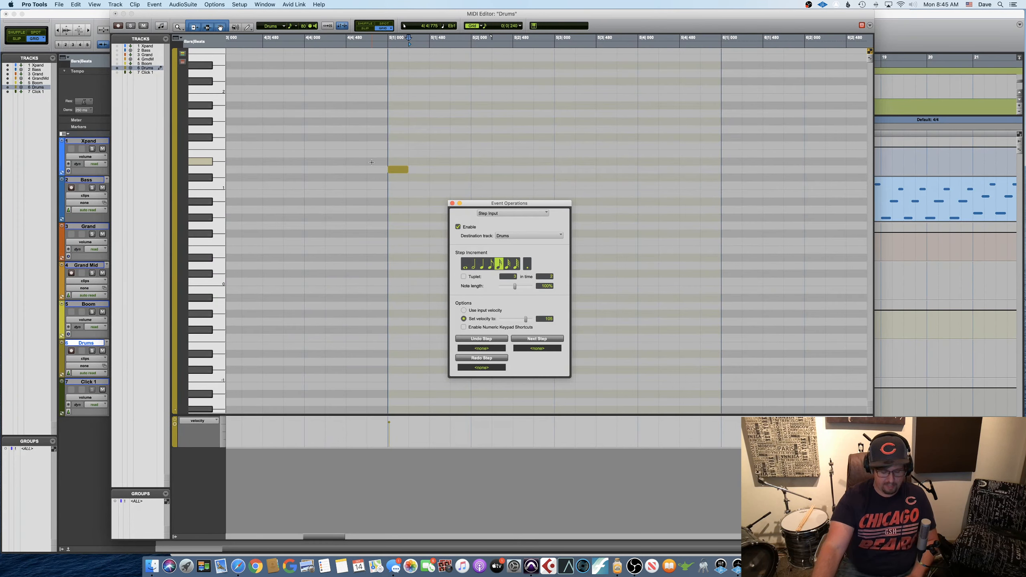
scroll(372, 162, down, 5)
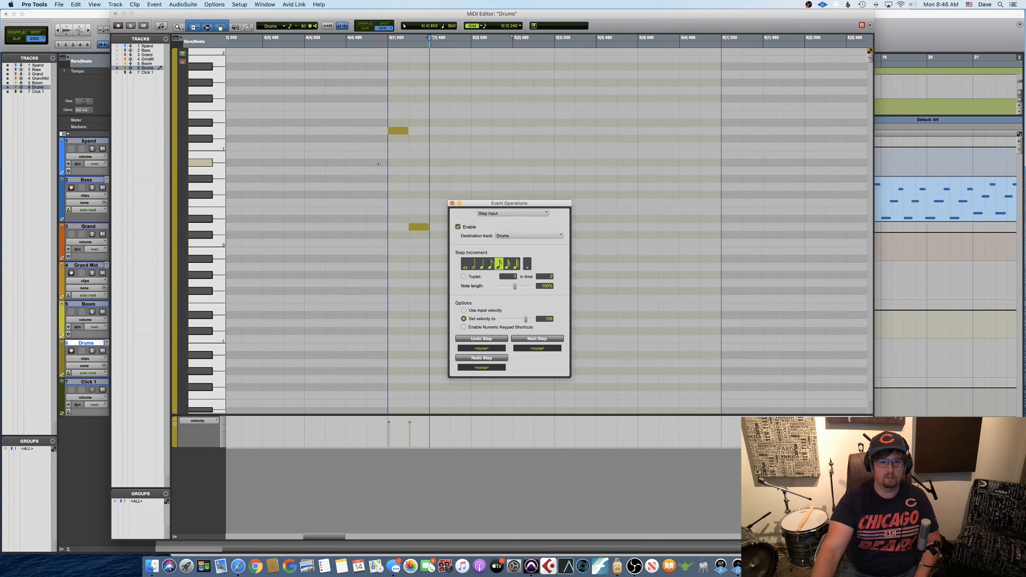
scroll(379, 163, up, 12)
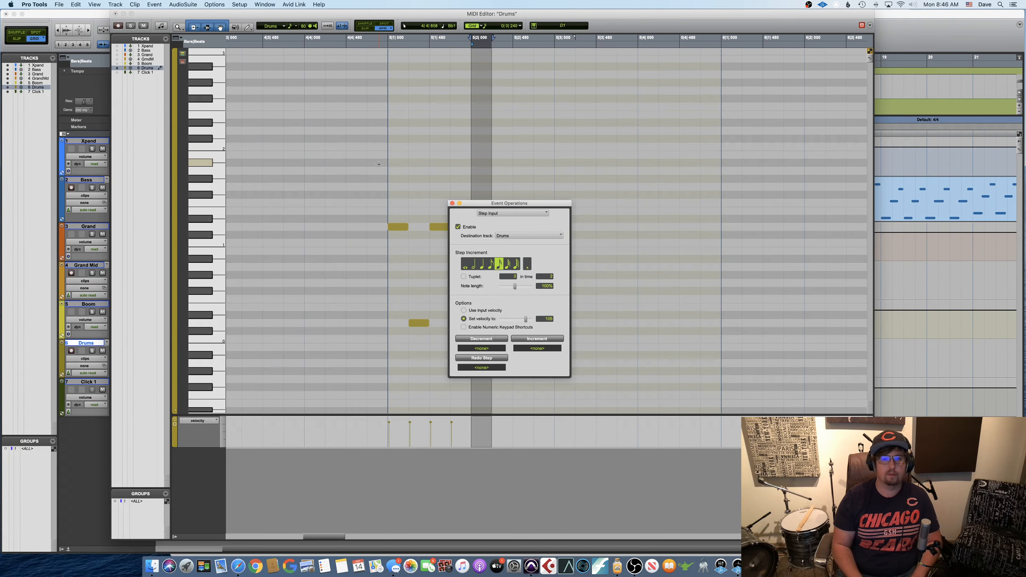
Move the Event Operations window clear of the notes and delete all the test notes in bar 5
drag(484, 203, 903, 201)
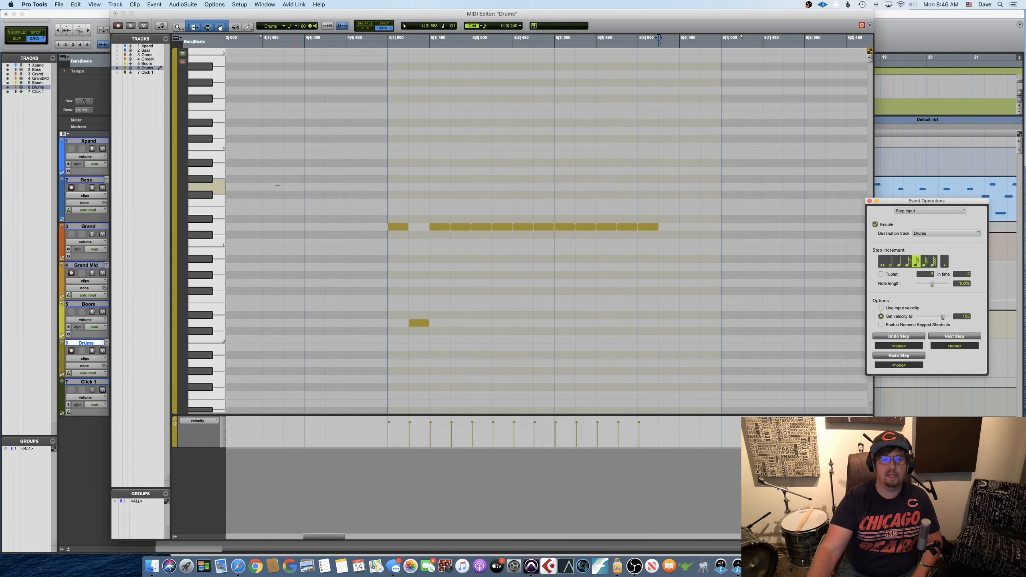
drag(349, 191, 670, 325)
key(Delete)
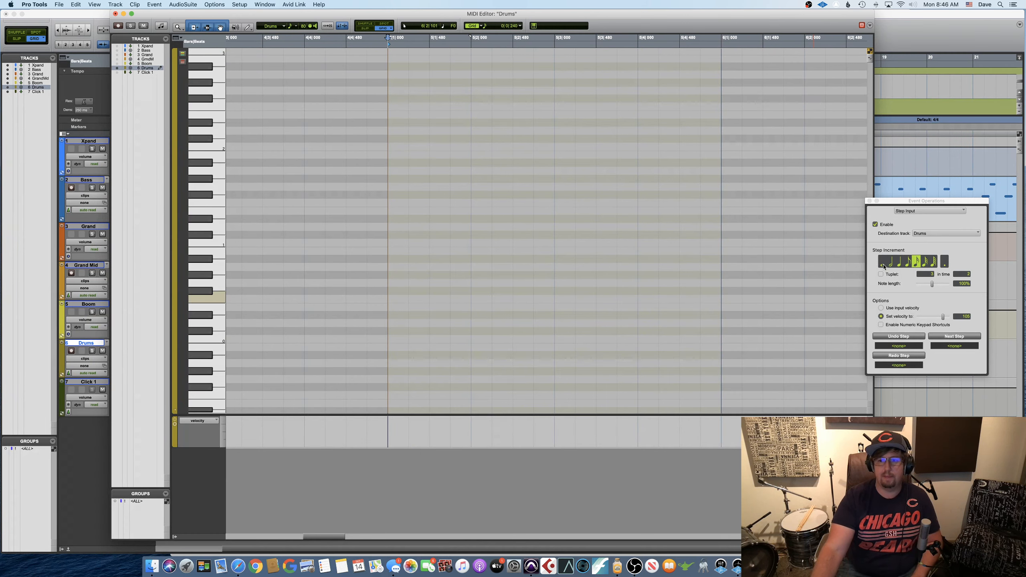
Step-enter a sixteenth-note drum pattern from bar 5, deleting the wrong notes around beat 3
drag(938, 204, 933, 204)
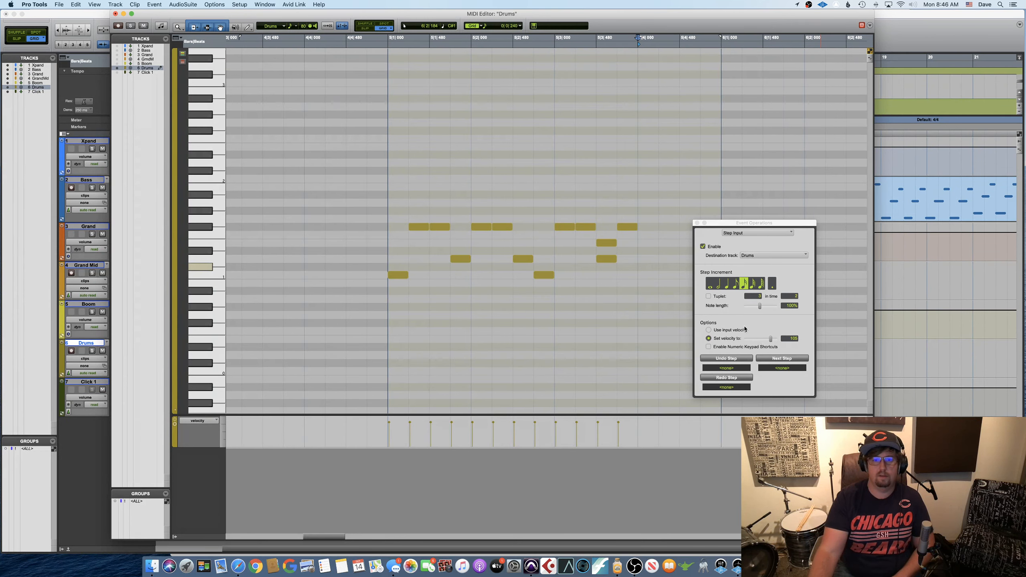
drag(582, 215, 641, 278)
key(Delete)
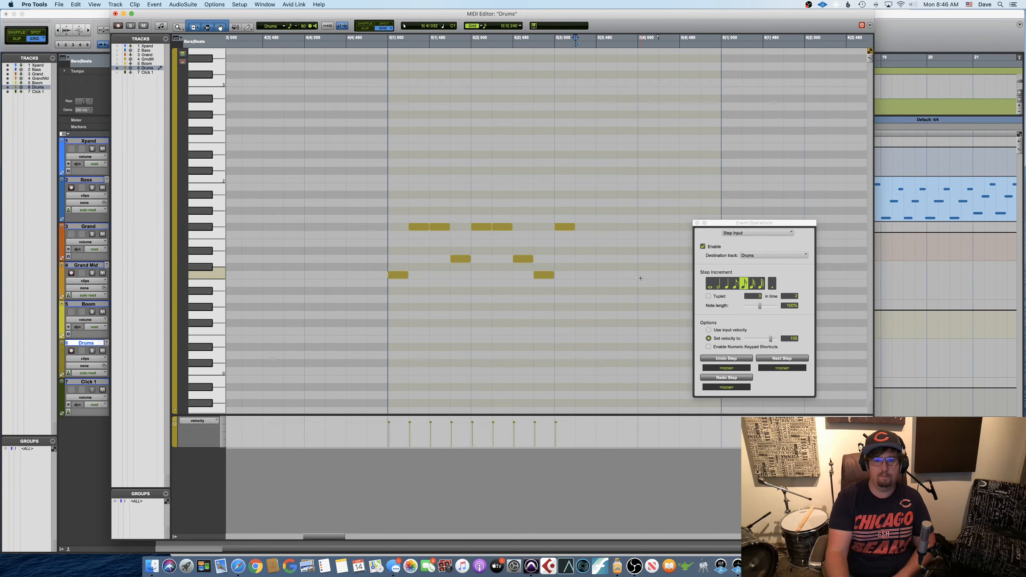
drag(598, 250, 568, 212)
key(Delete)
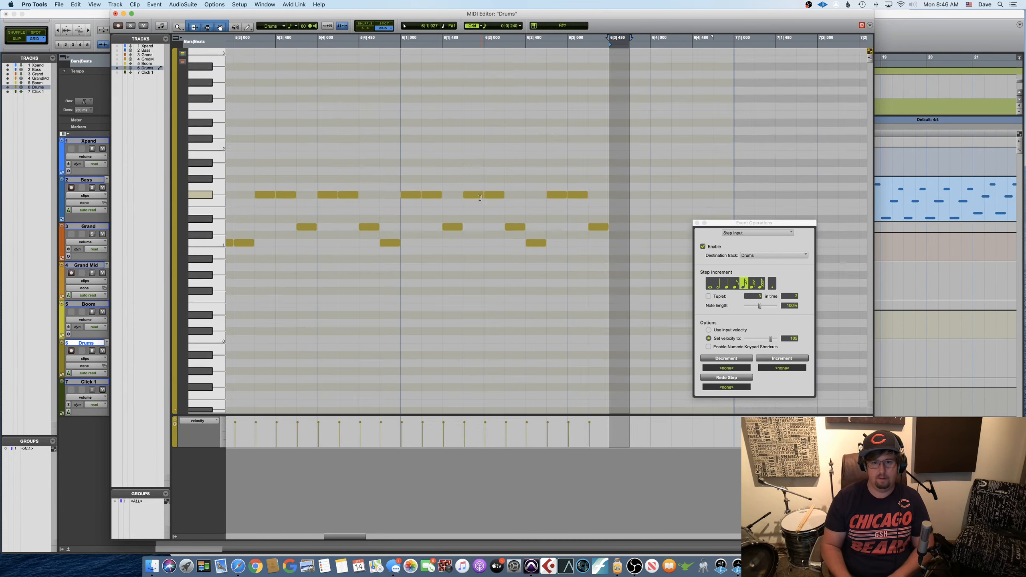
Review the drum pattern through bar 6 and delete the four stray stacked notes at its end
scroll(470, 197, left, 10)
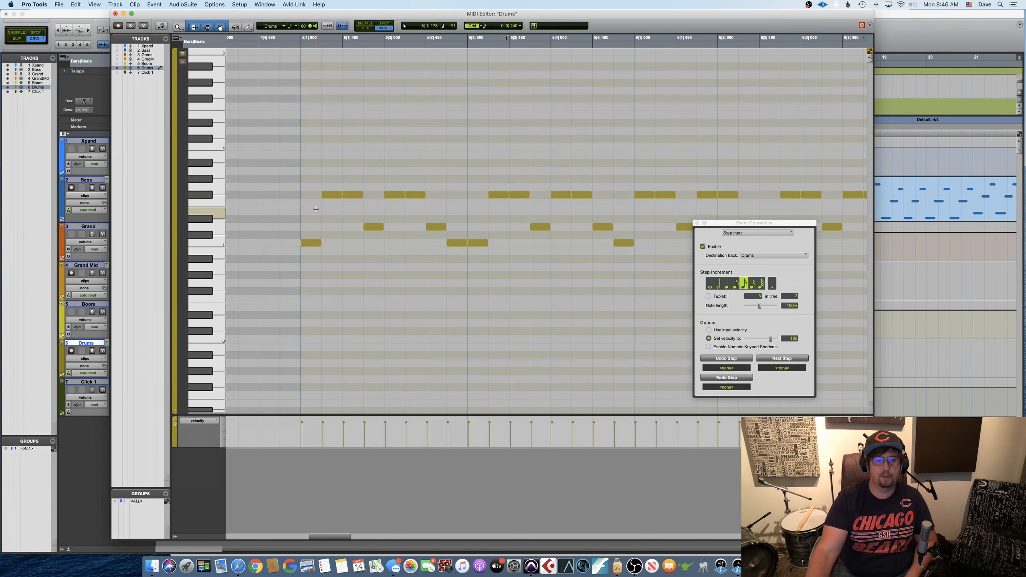
scroll(378, 198, right, 8)
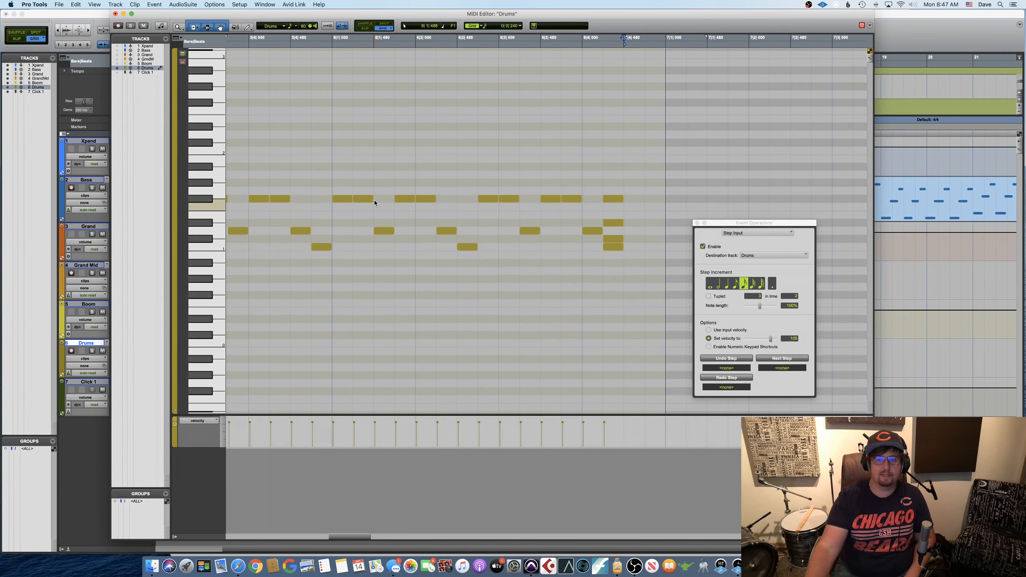
drag(632, 177, 616, 255)
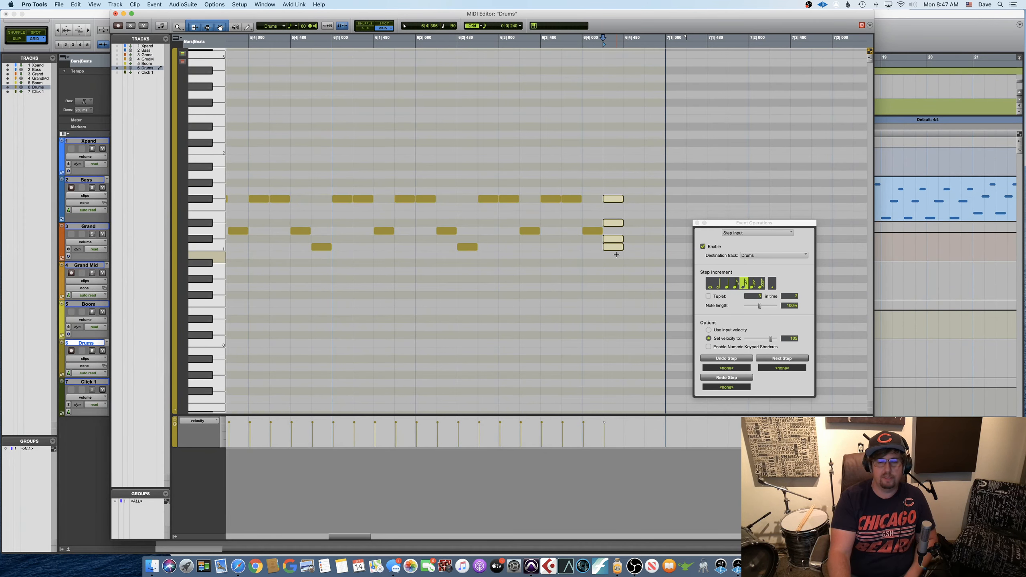
key(Delete)
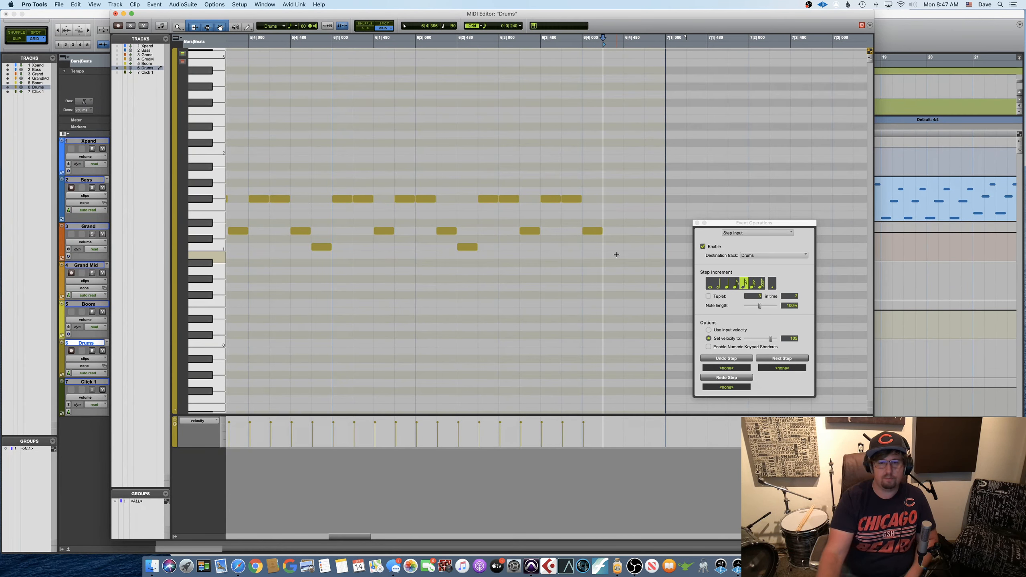
Return to the Edit window and move the Drums clip to start at bar 8
click(963, 19)
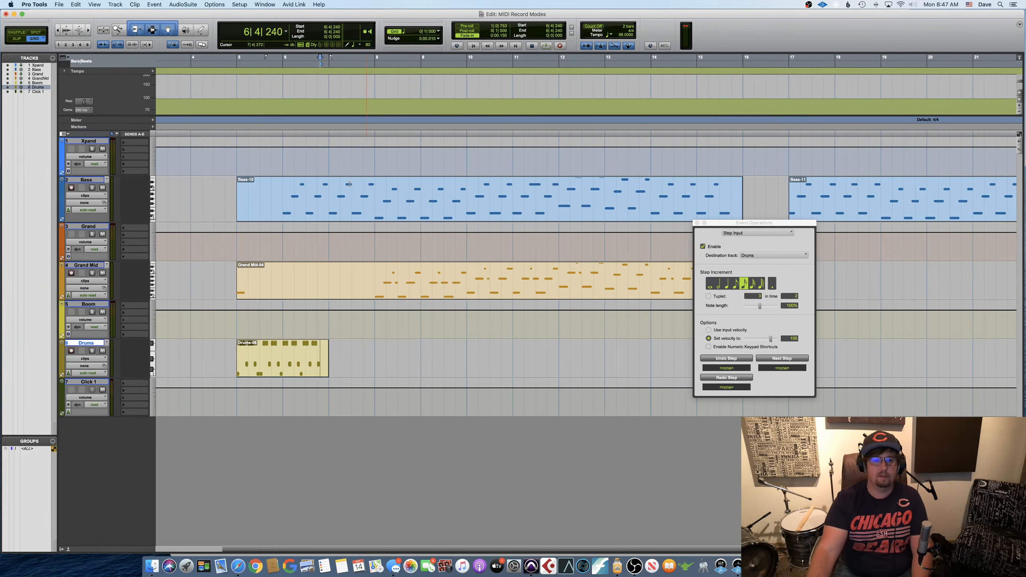
drag(289, 368, 426, 369)
Play the Drums clip with the other parts, set the playback position to 7|4, and check the Mix window
key(space)
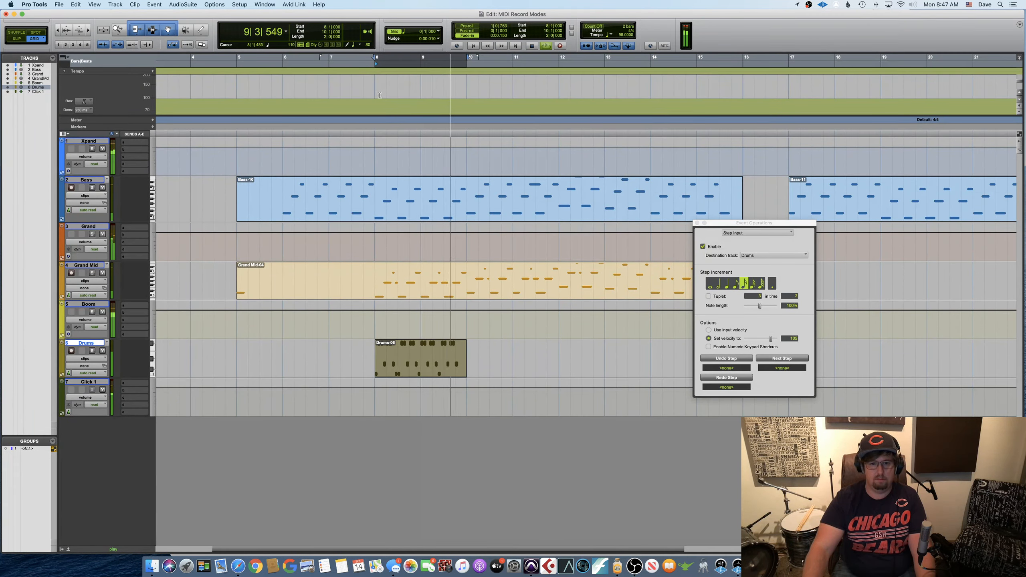
key(space)
click(363, 61)
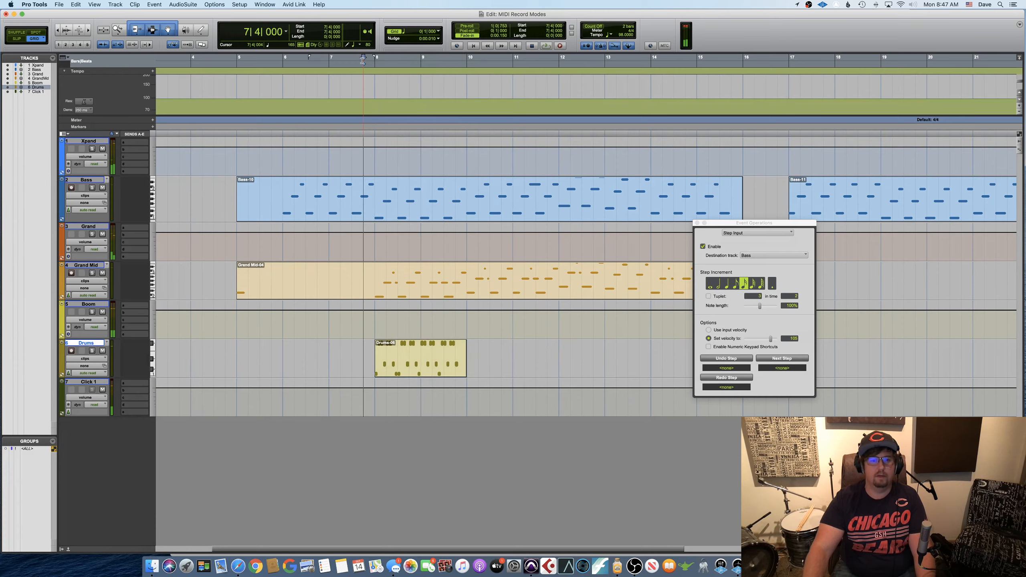
key(super+equal)
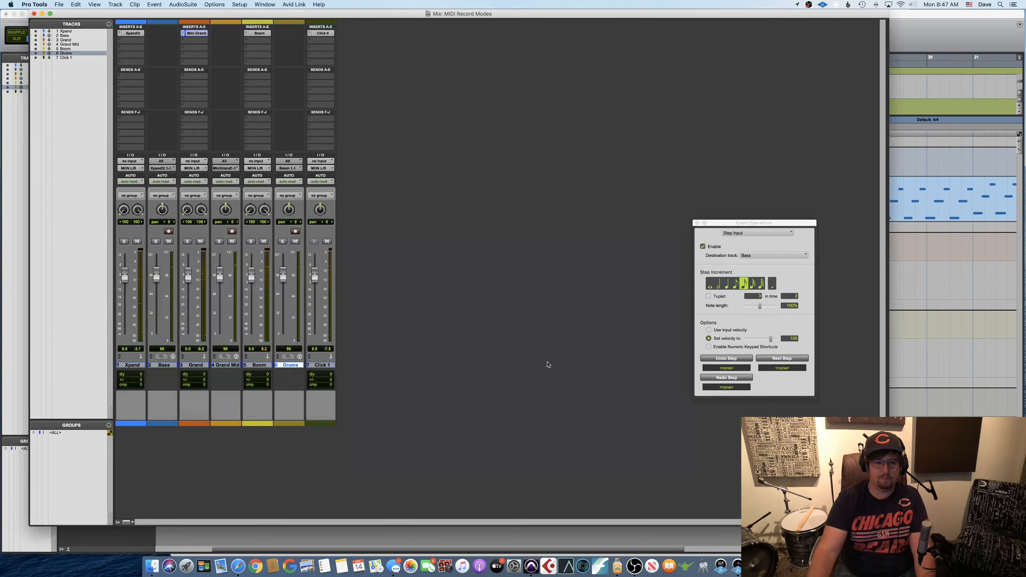
key(super+equal)
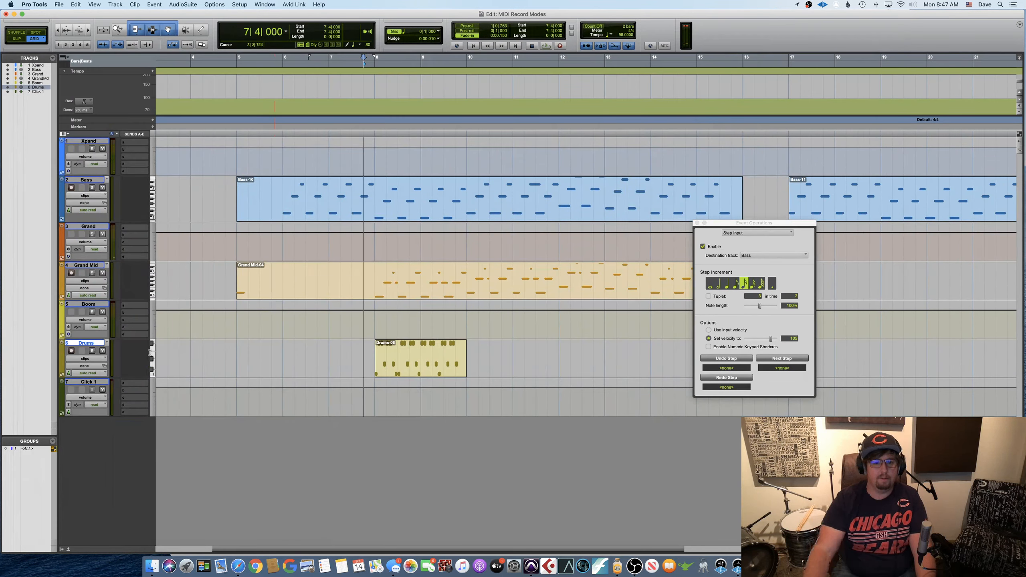
Select the Drums clip and assign MIDI note triggers for Step Input: C-1 for Next Step and A-1 for Undo Step
click(454, 375)
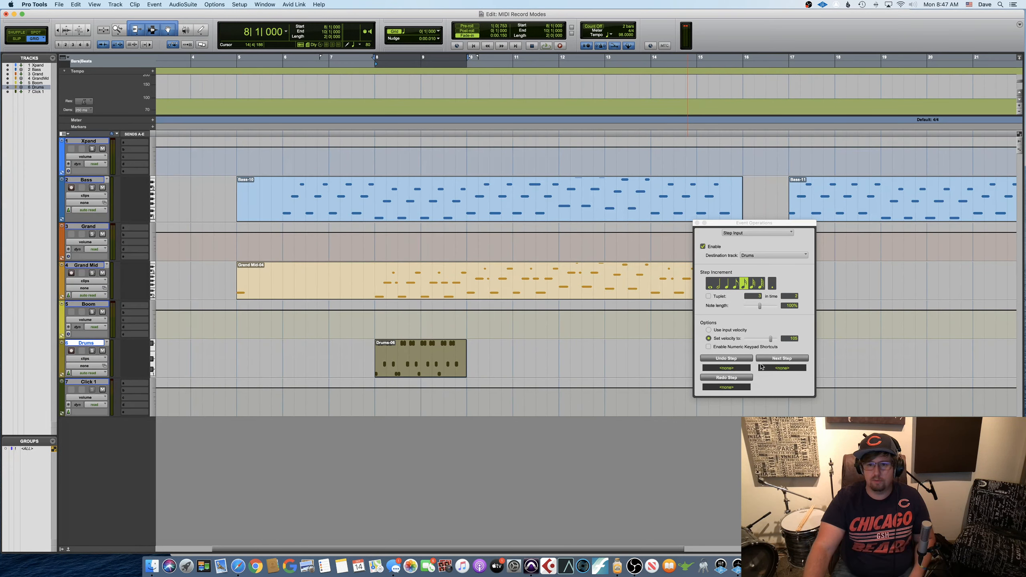
click(779, 369)
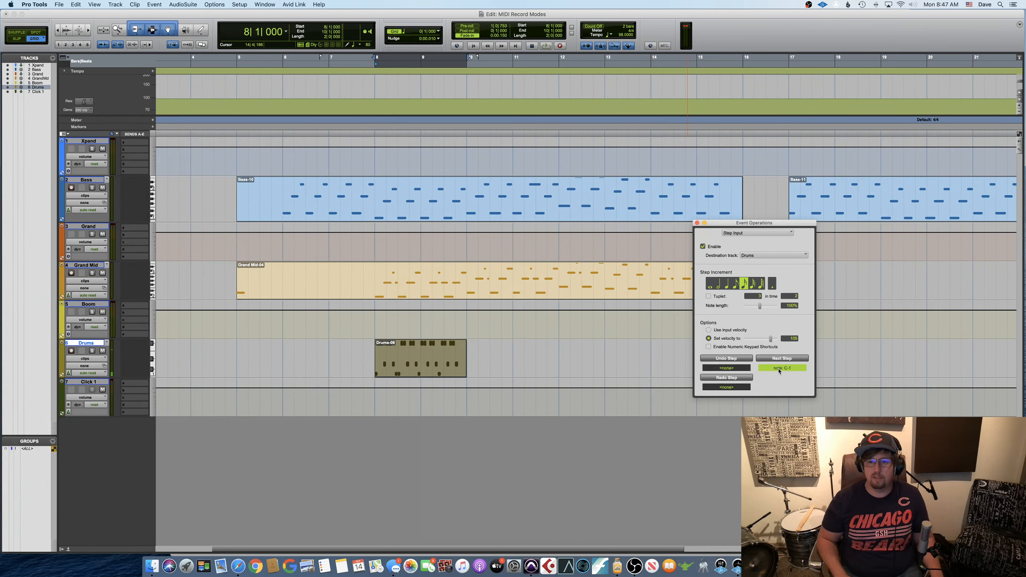
click(740, 369)
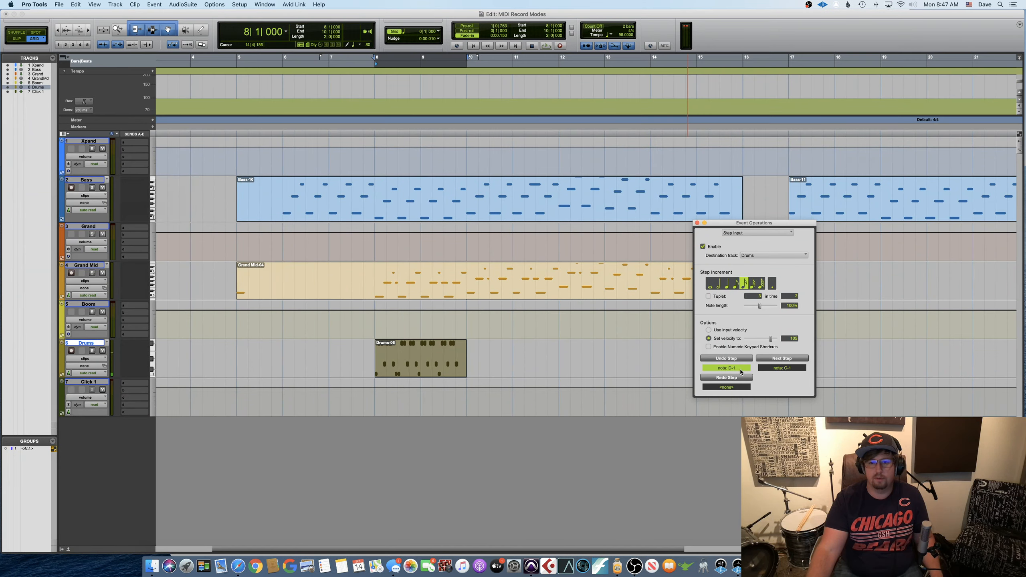
click(787, 370)
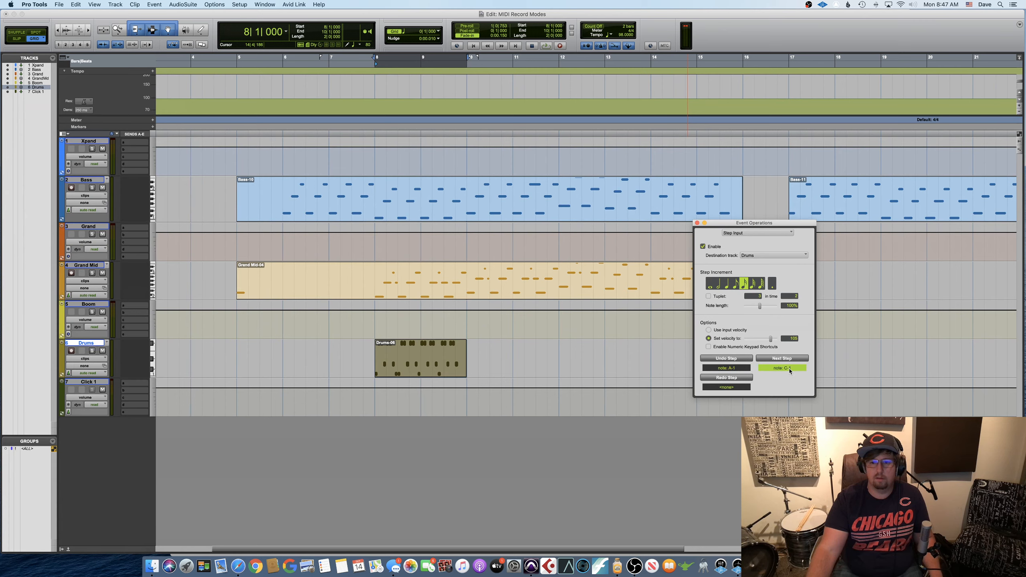
Reassign the Step Input MIDI triggers: D-1 for Next Step, C-1 for Undo Step and E-1 for Redo Step
click(720, 369)
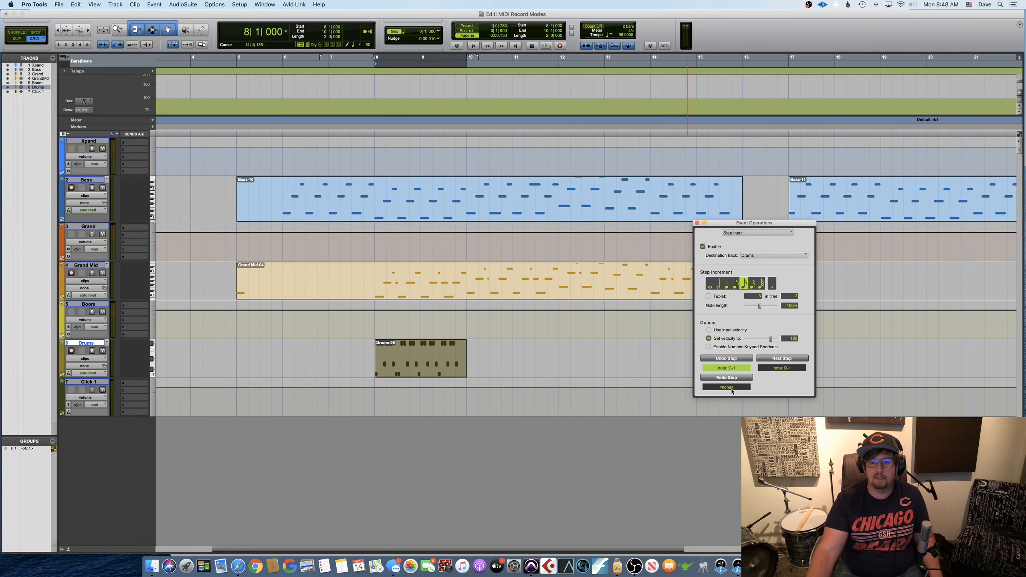
click(732, 388)
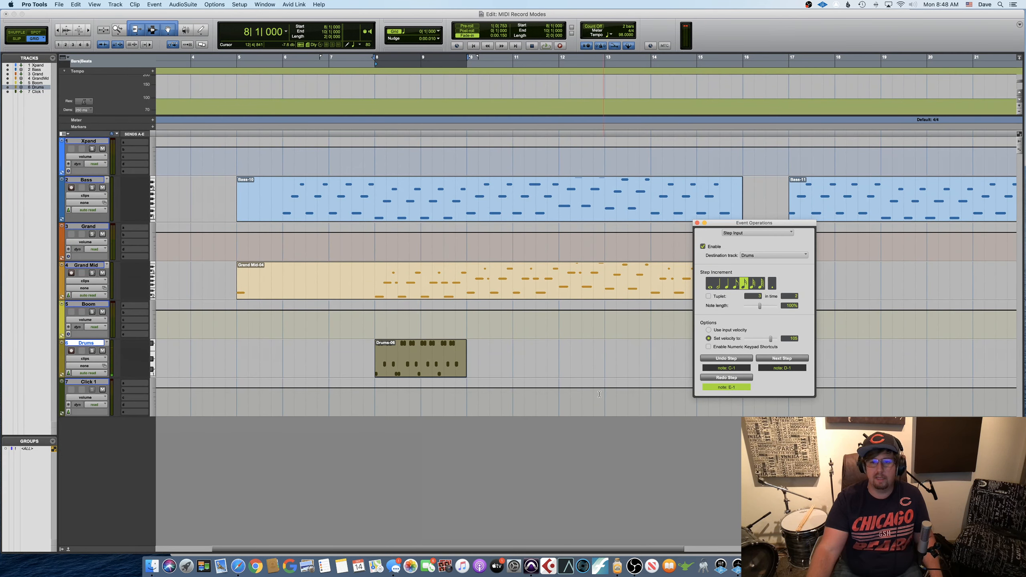
Open the Drums clip in the MIDI Editor and delete all of its notes across bars 8 and 9
click(407, 367)
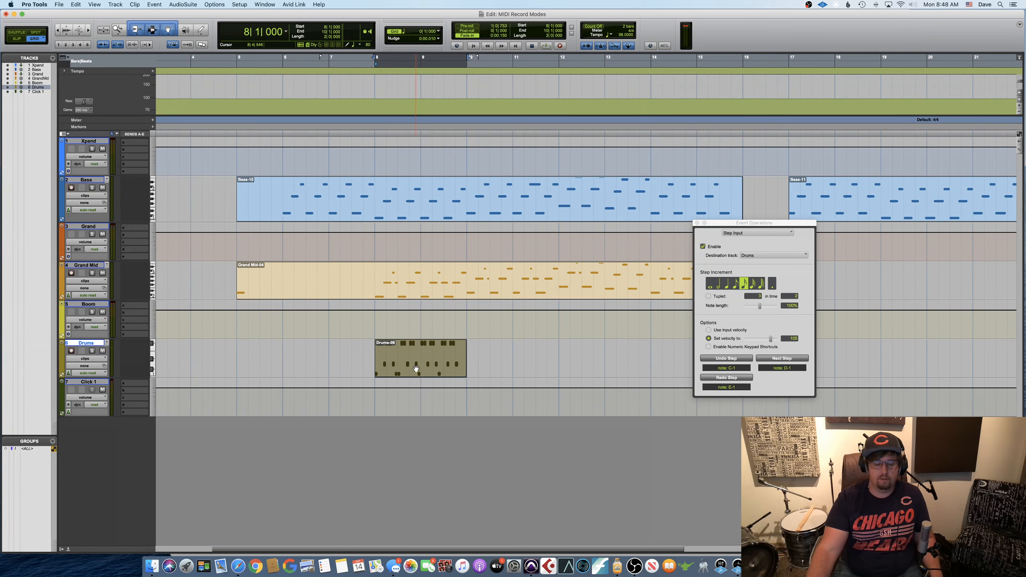
double_click(416, 368)
scroll(455, 322, right, 5)
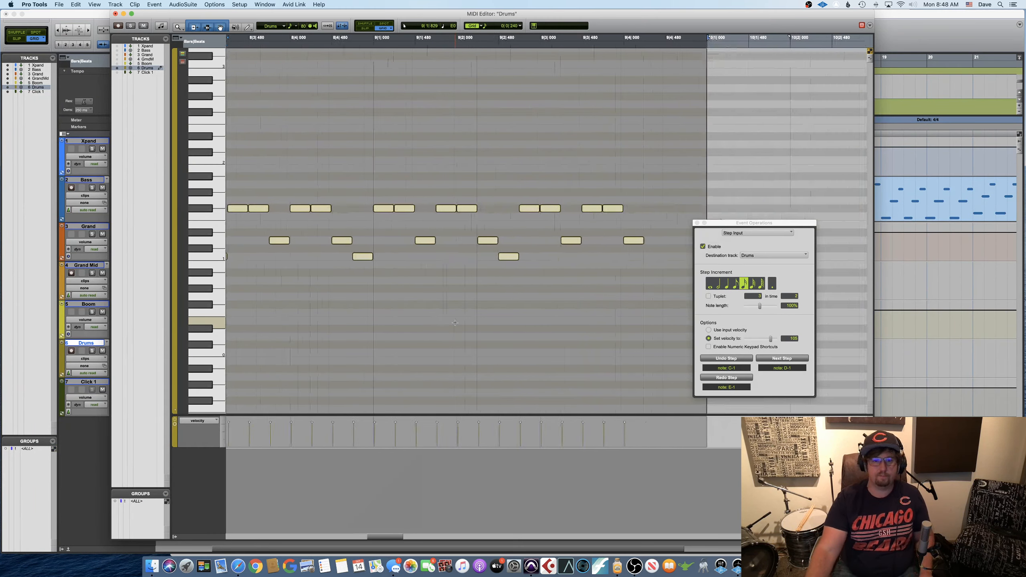
scroll(455, 322, up, 2)
scroll(455, 322, left, 3)
scroll(455, 323, right, 5)
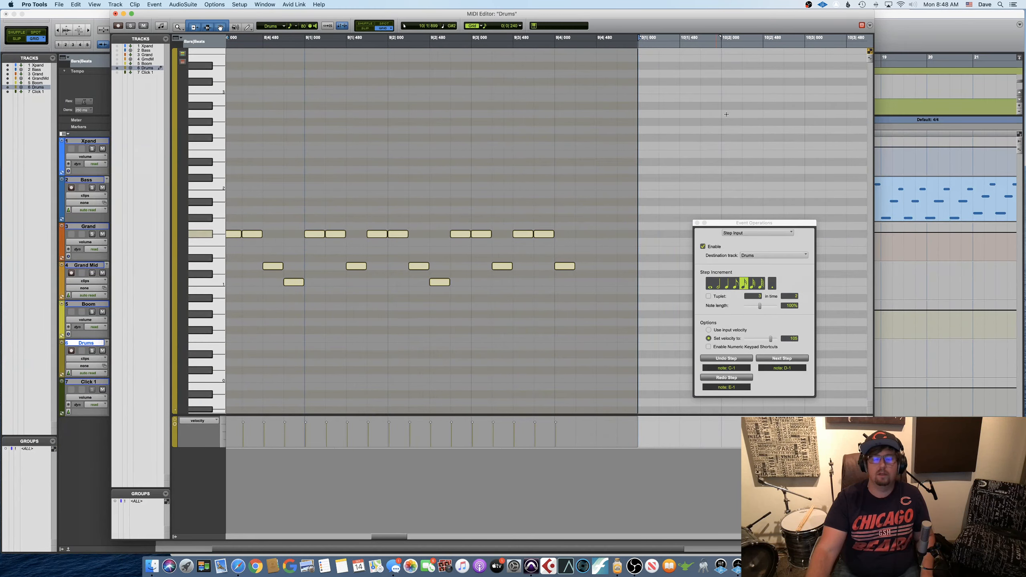
scroll(666, 106, left, 5)
scroll(666, 106, left, 6)
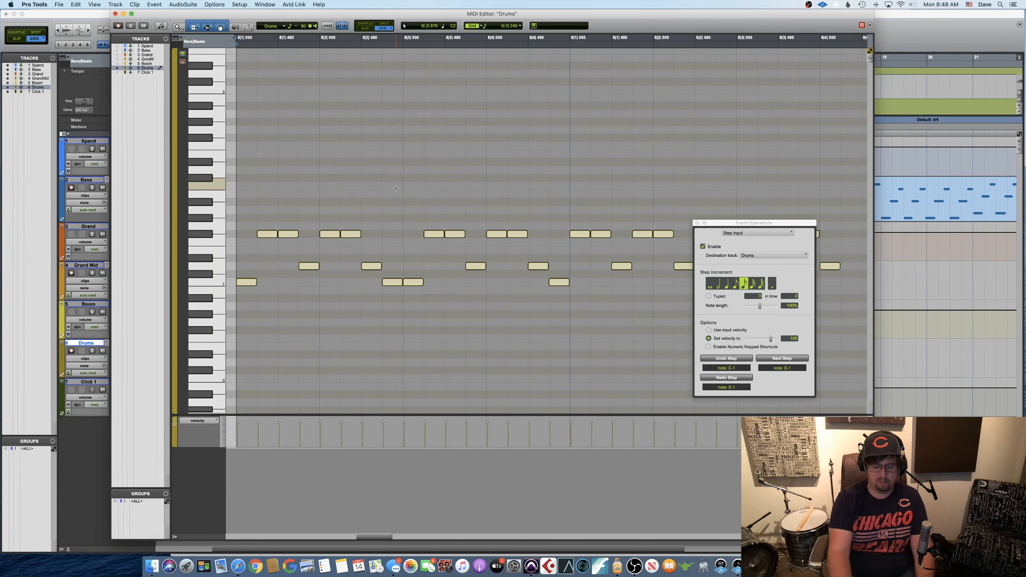
key(r)
drag(396, 188, 779, 342)
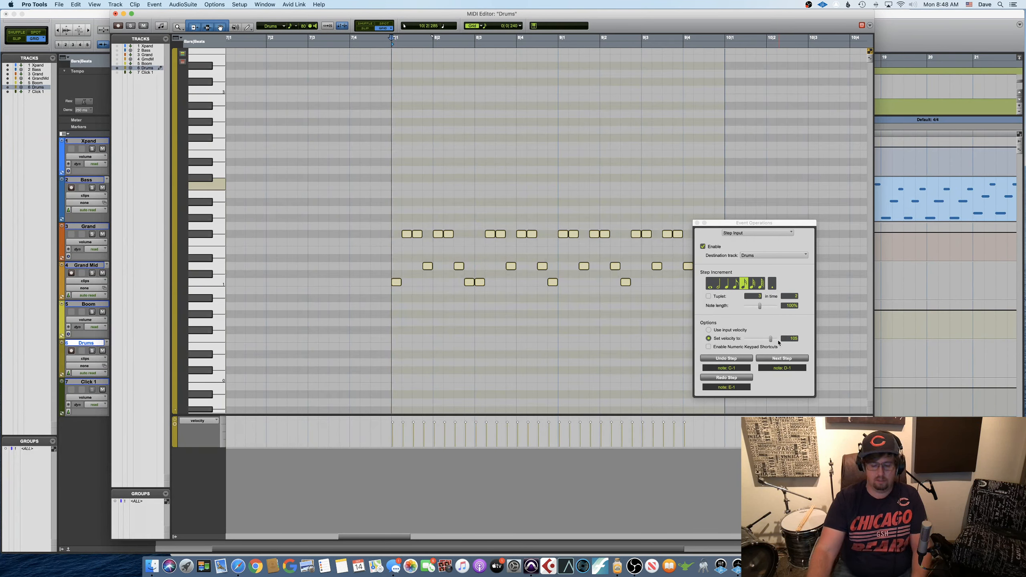
key(Delete)
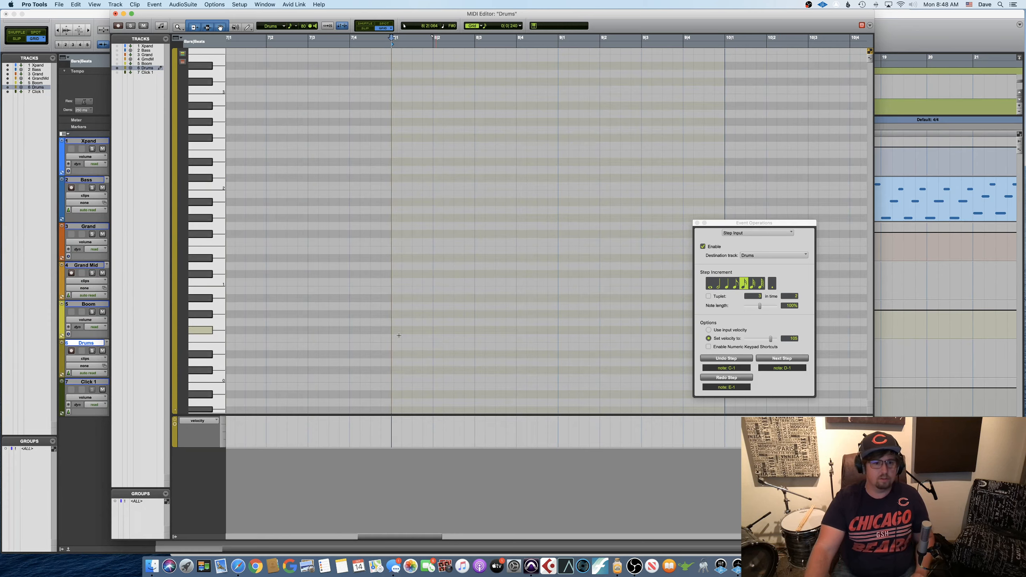
Record-enable the Drums track and bring its empty clip back up in the MIDI Editor at bar 8
click(71, 351)
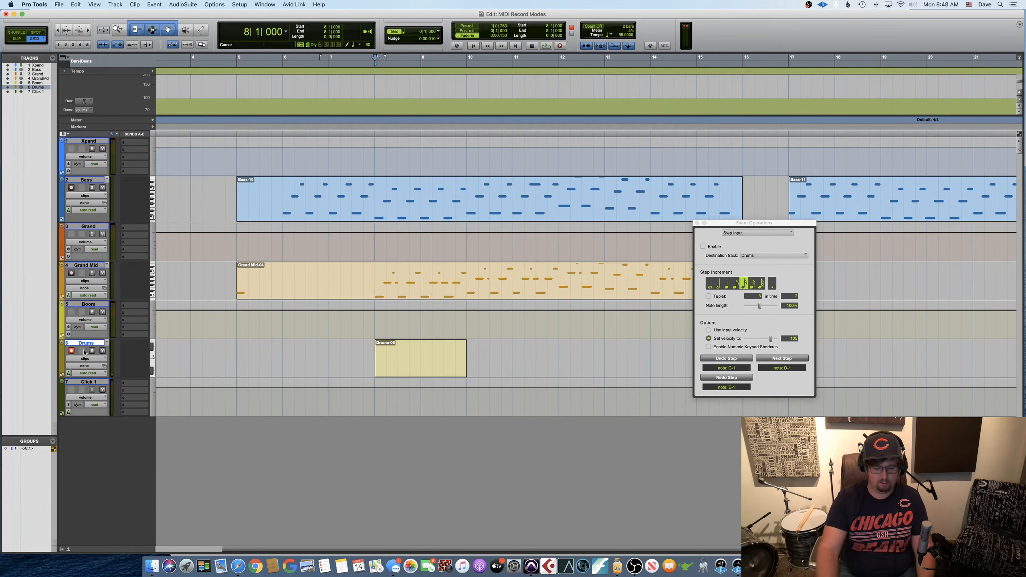
key(super+equal)
key(ctrl+equal)
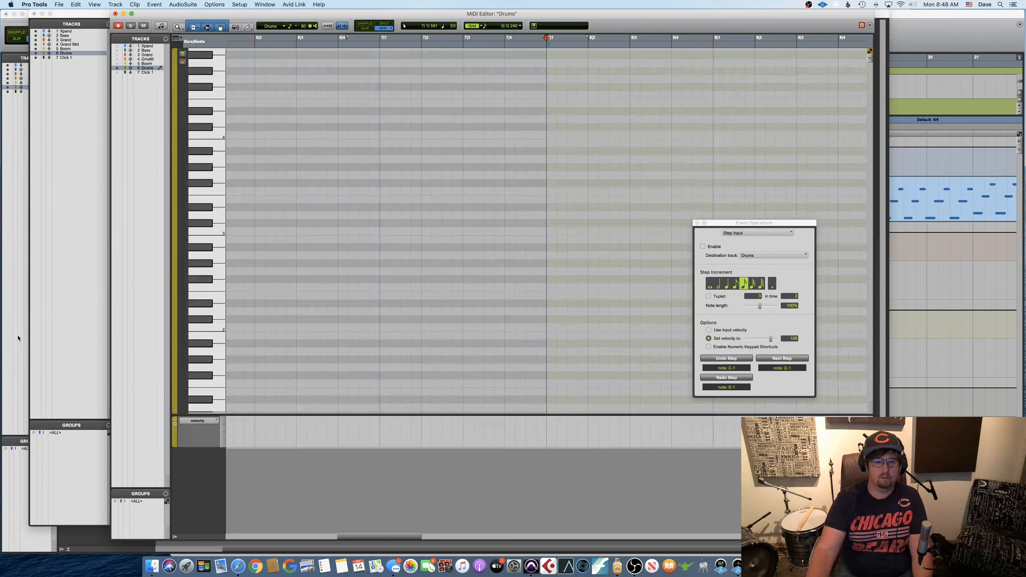
scroll(412, 212, right, 4)
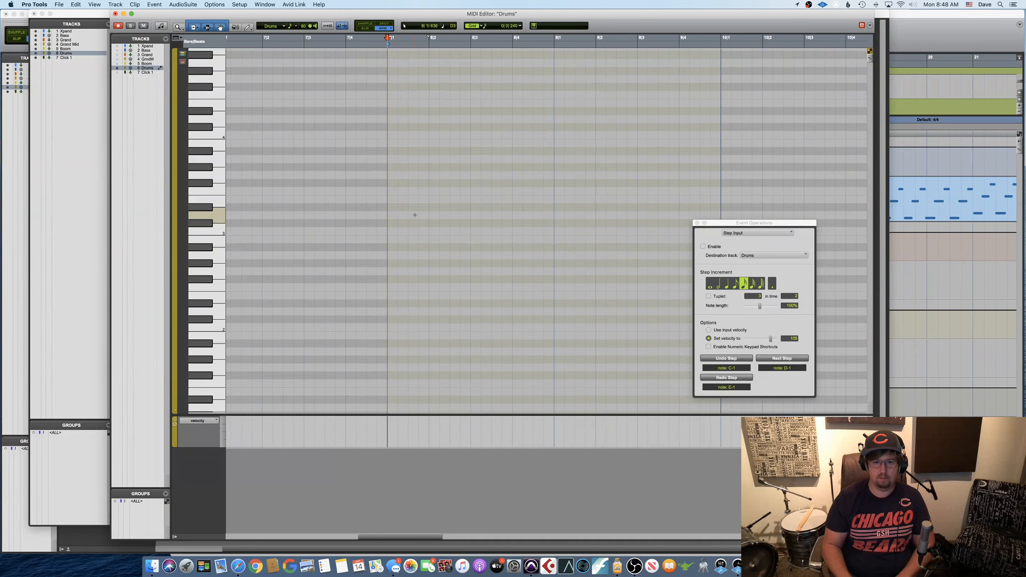
scroll(381, 209, down, 3)
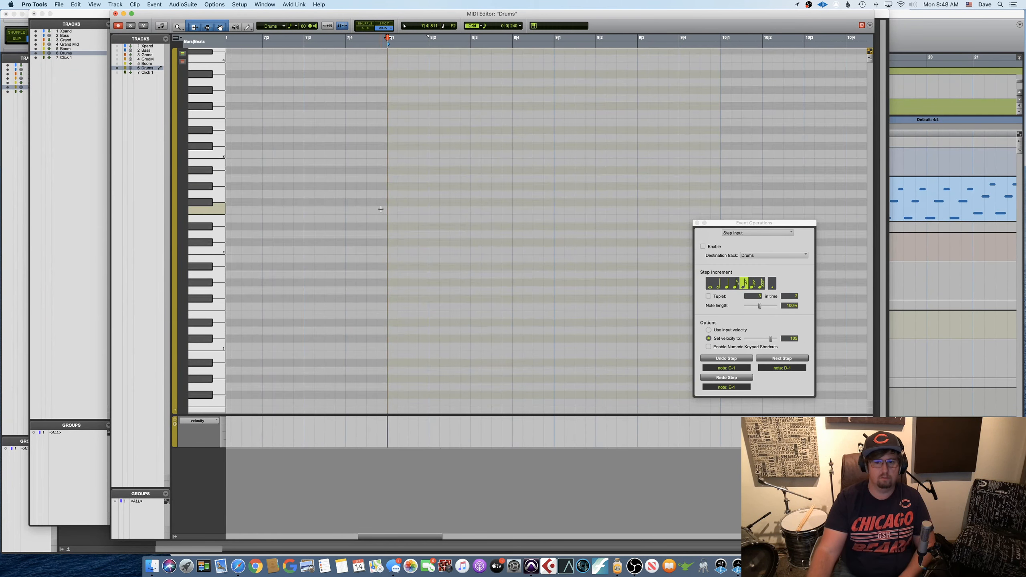
Enable Step Input, enter a sixteenth-note drum pattern from bar 8 in the Drums clip, and switch to OBS
click(713, 250)
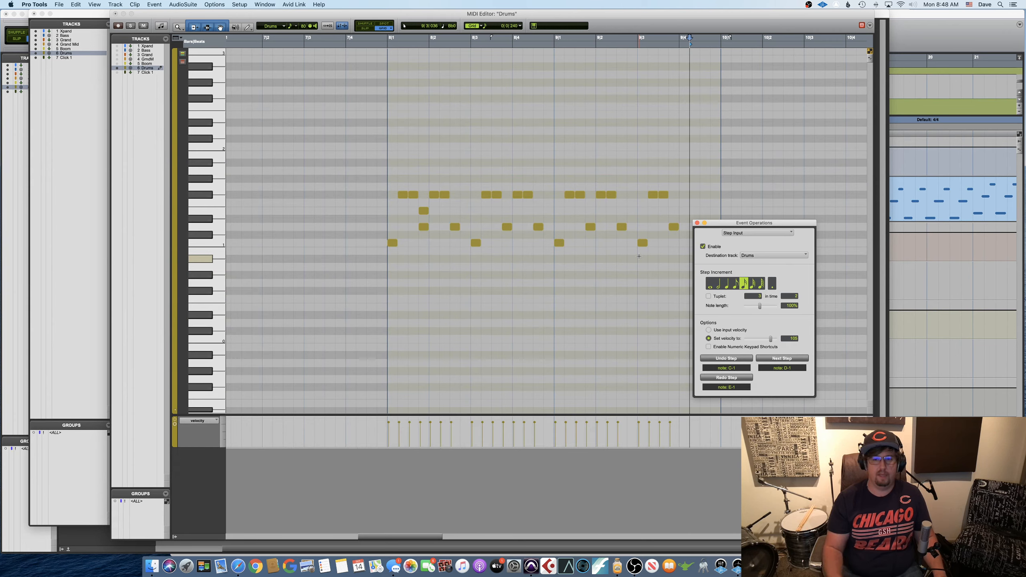
scroll(589, 142, right, 3)
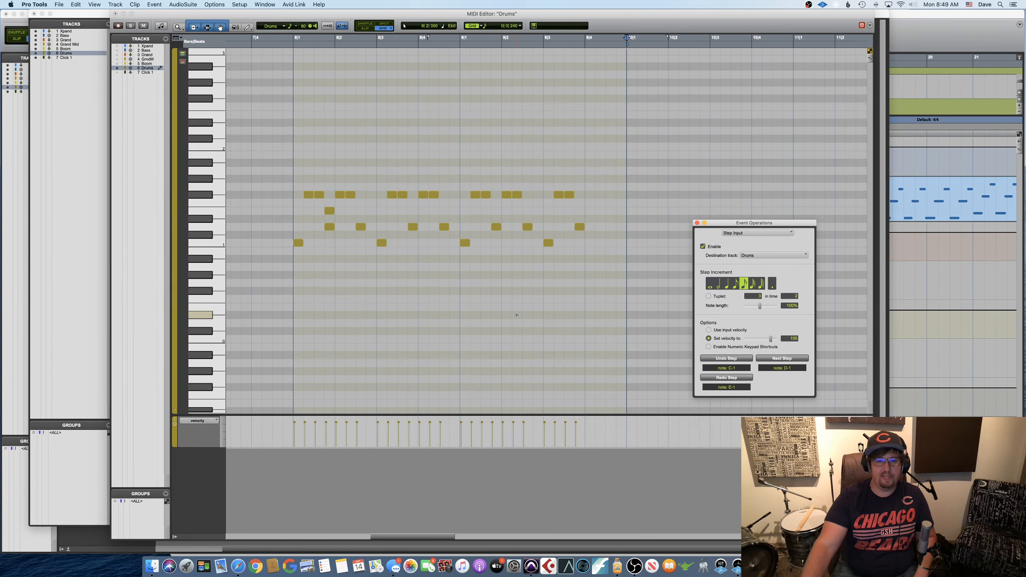
scroll(472, 279, up, 3)
scroll(473, 279, left, 5)
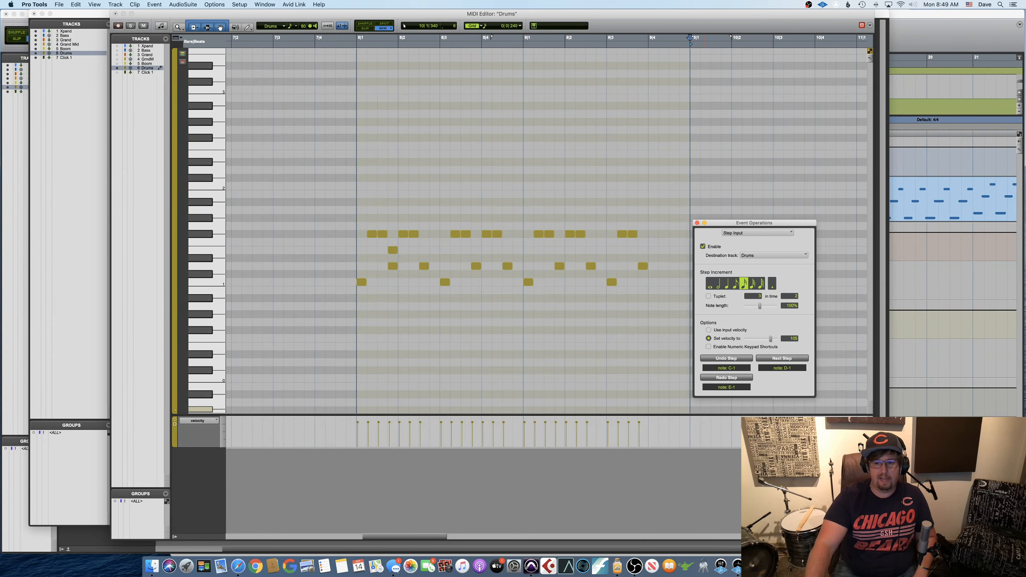
click(634, 566)
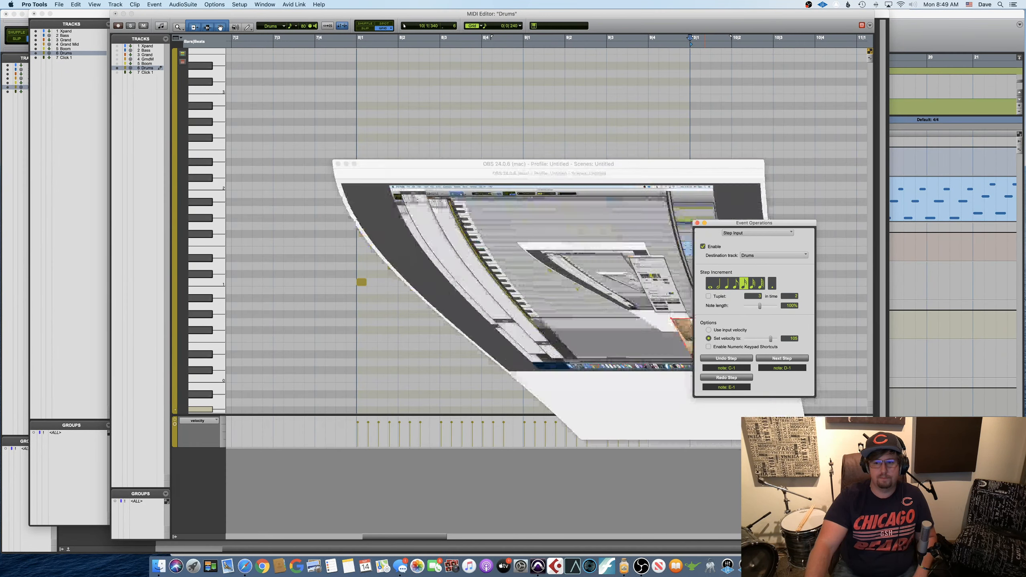